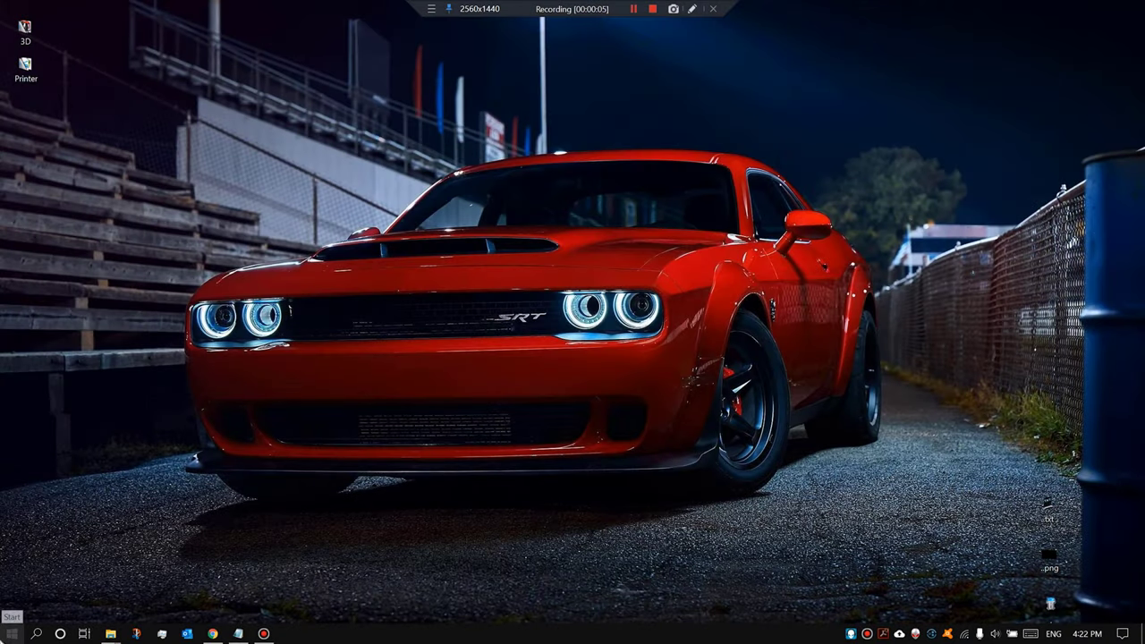
- Launch Rise of the Tomb Raider and continue the saved game
click(10, 631)
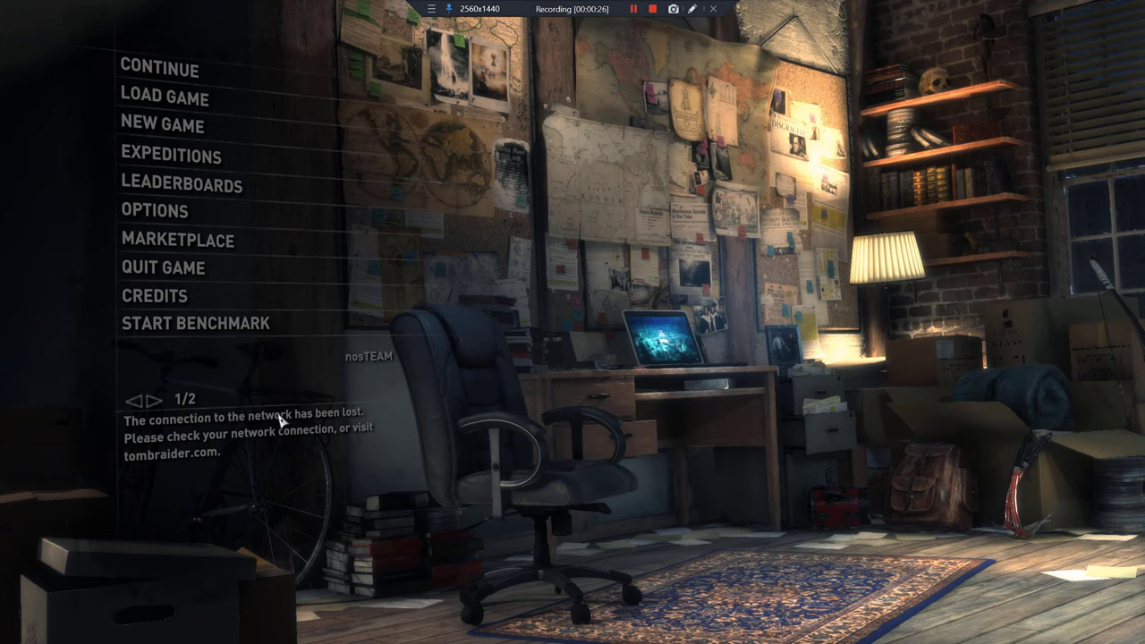
click(185, 69)
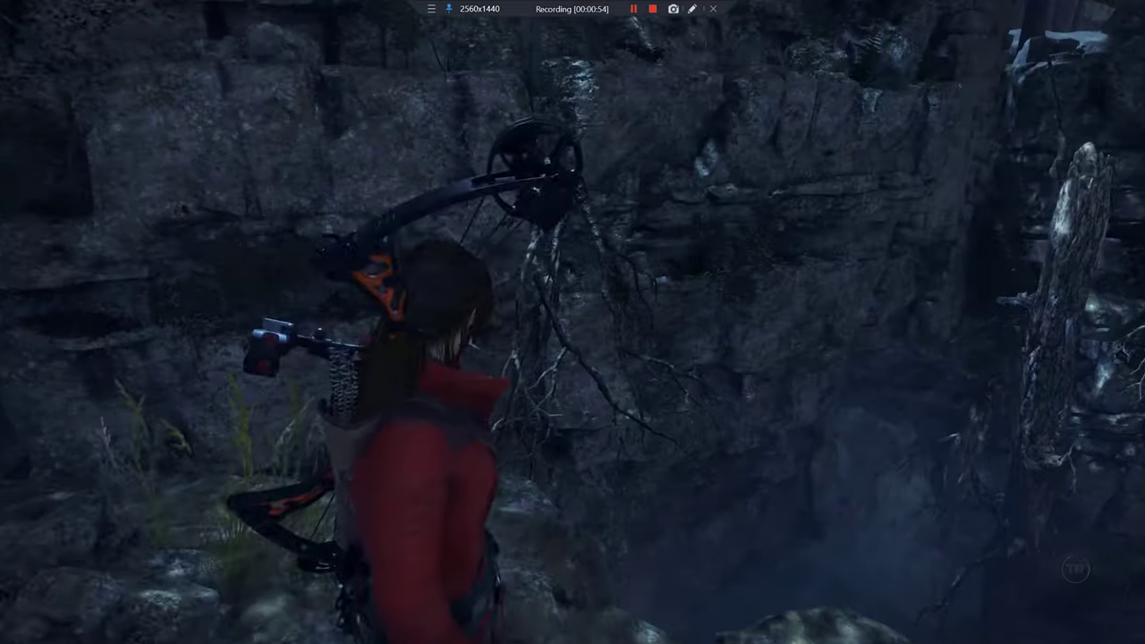
key(w)
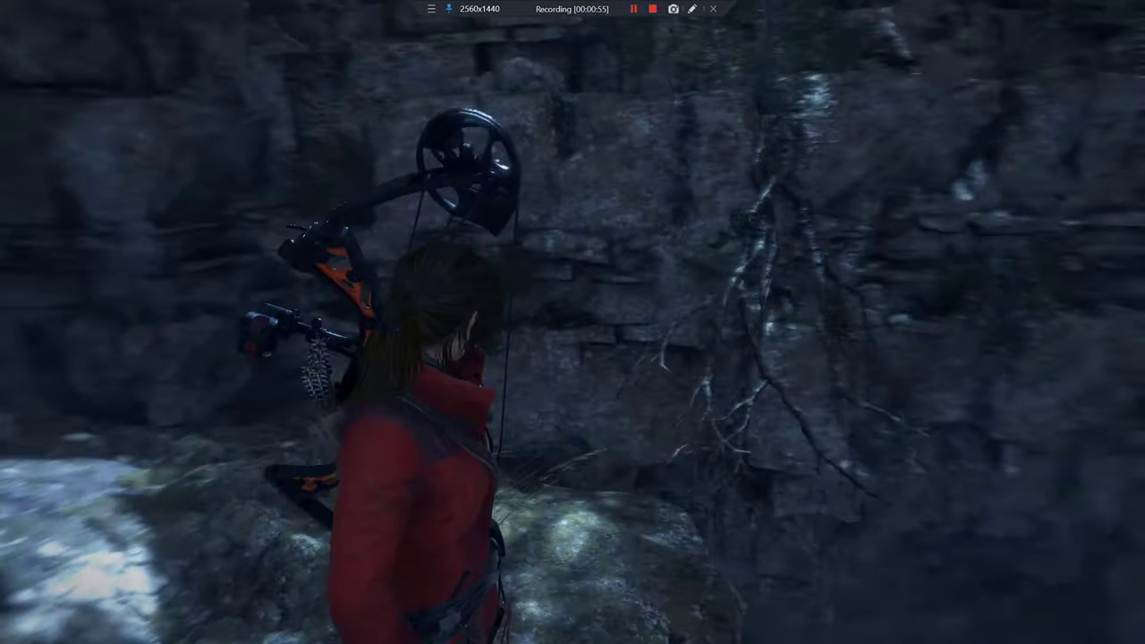
key(w)
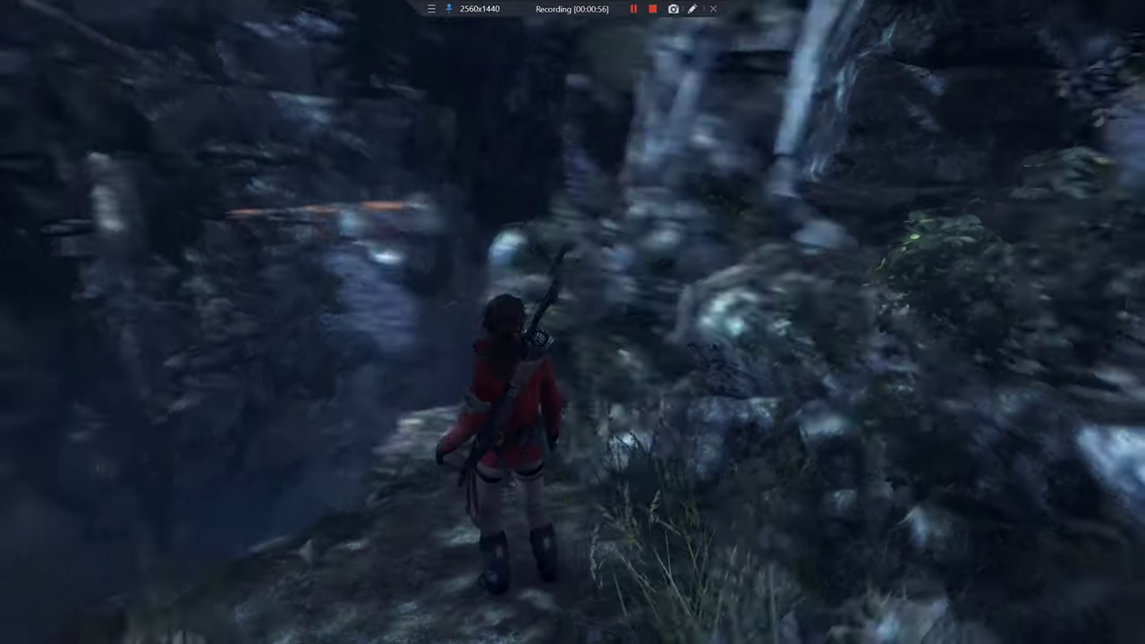
key(w)
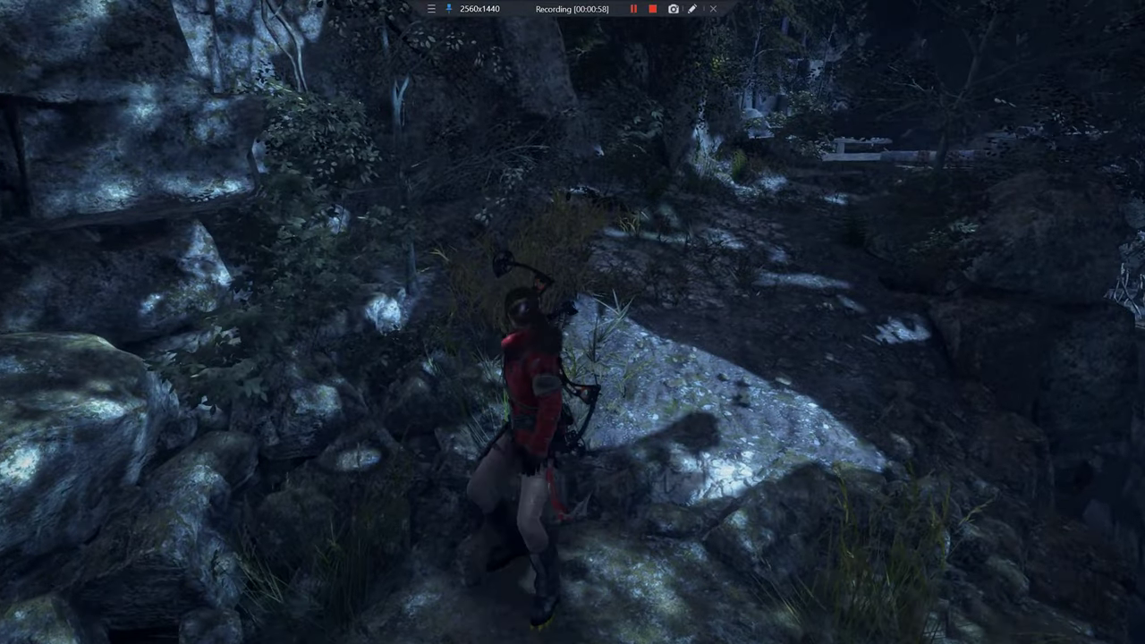
key(w)
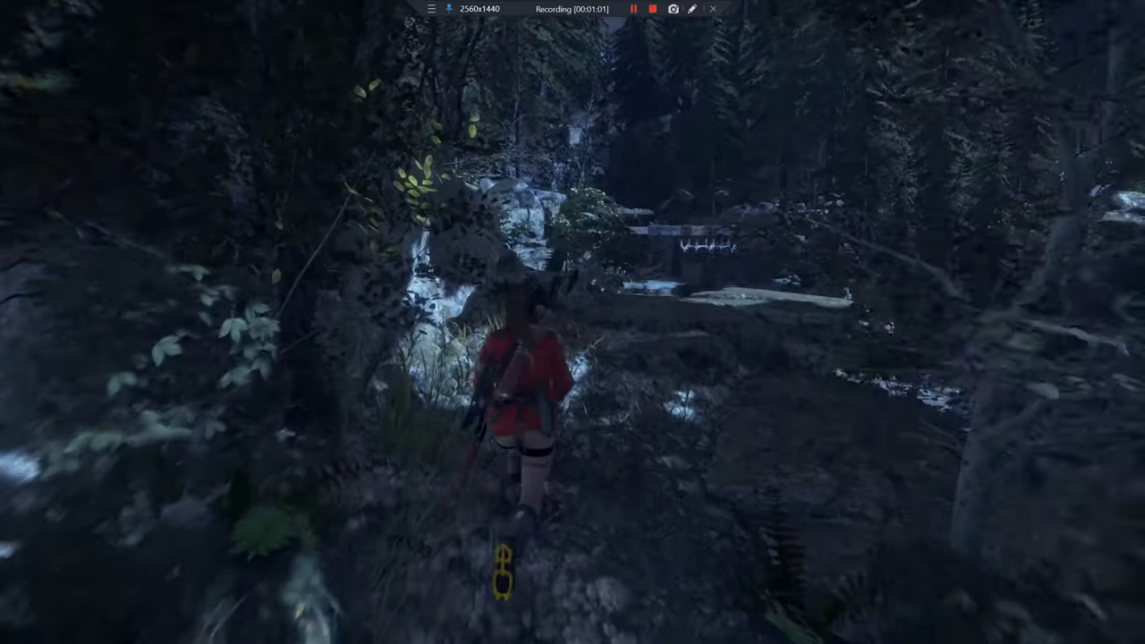
key(w)
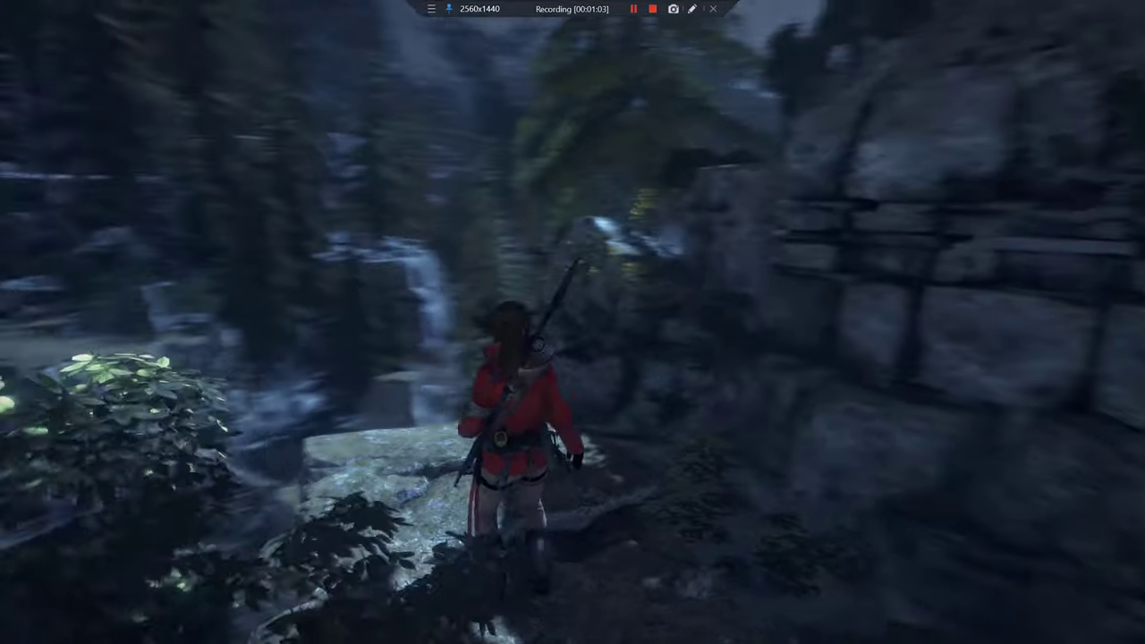
key(w)
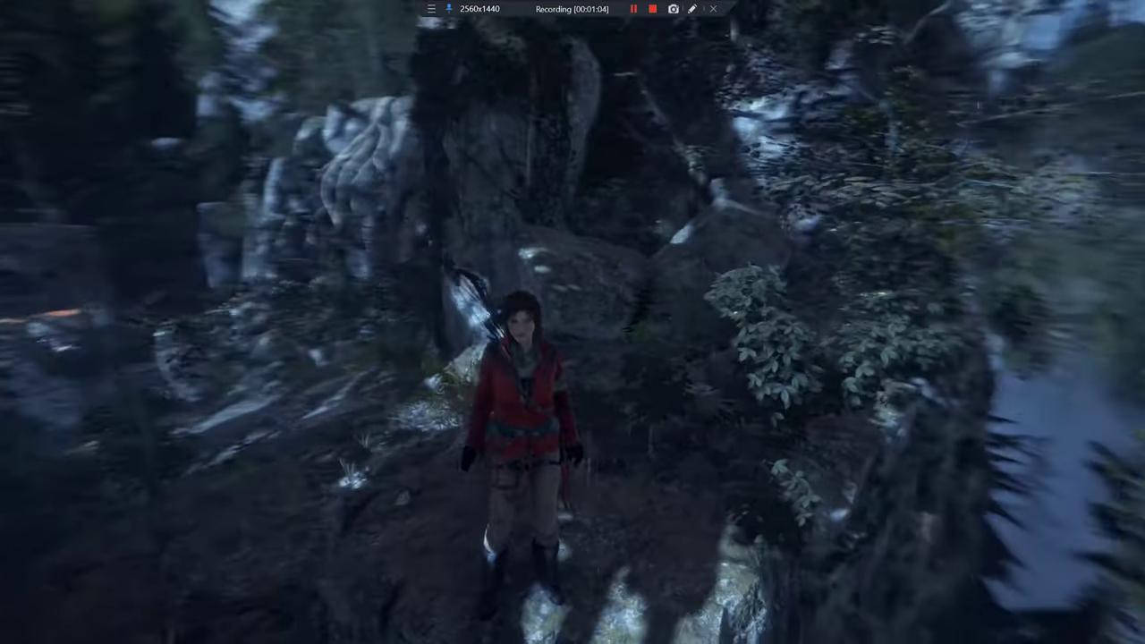
key(w)
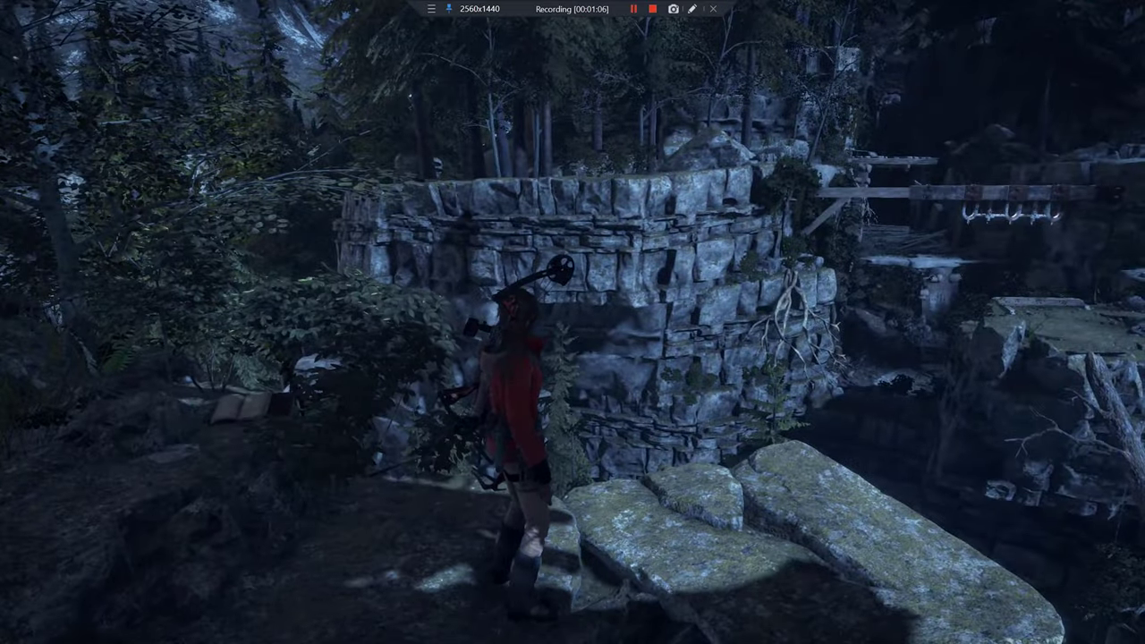
- Exit the running game session to the main menu, accepting the loss of unsaved progress
key(Escape)
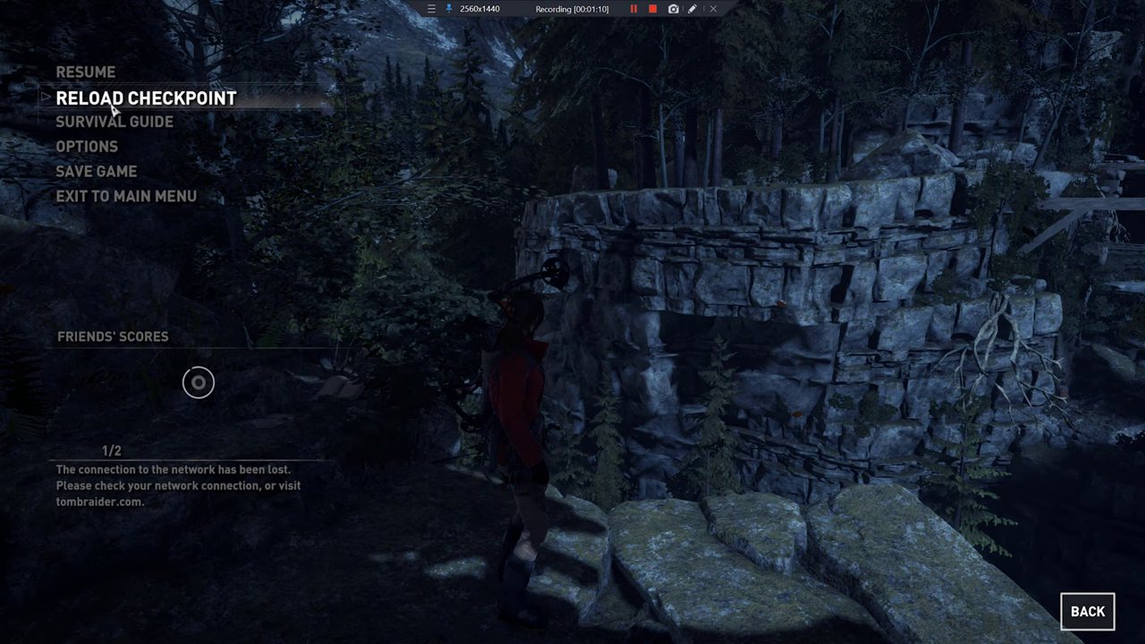
click(114, 197)
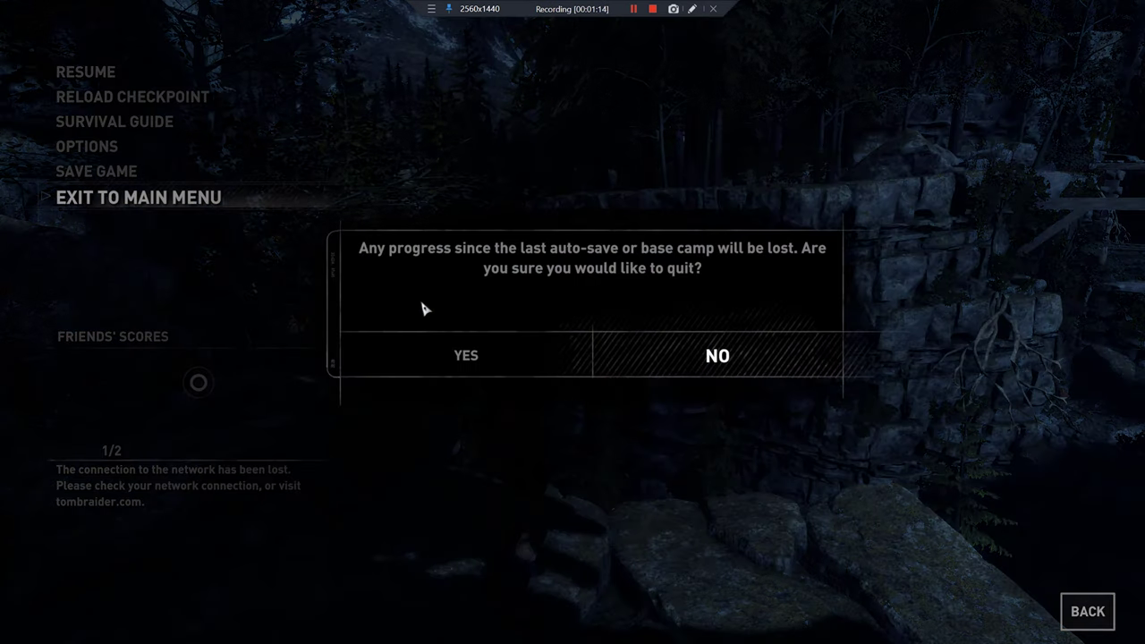
click(488, 363)
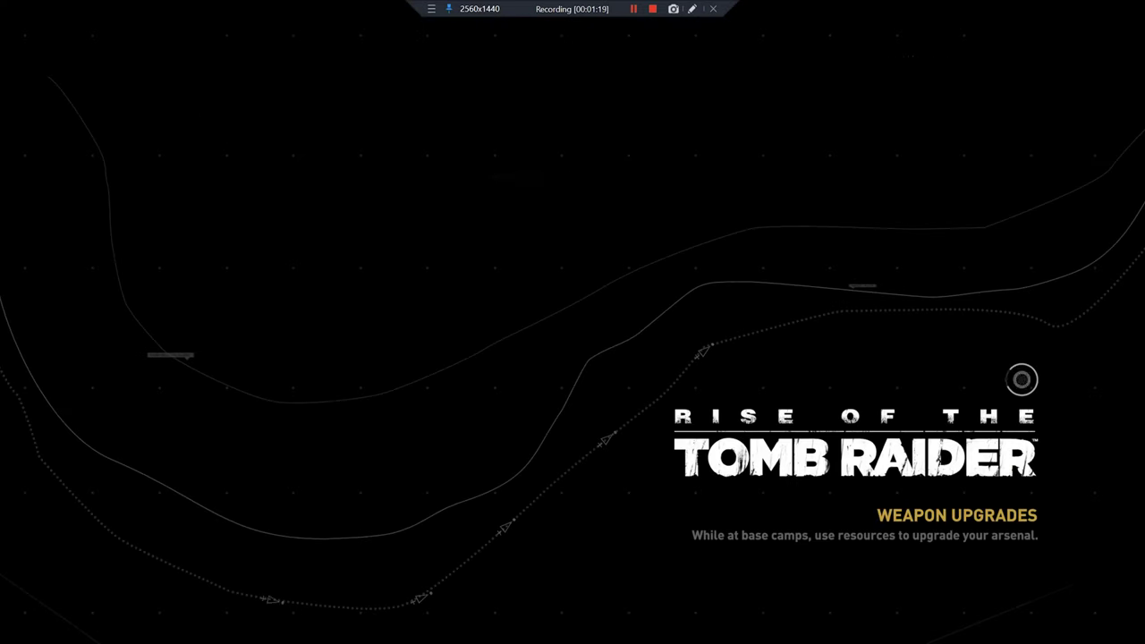
- Switch from the game to the Windows desktop and open Device Manager
key(alt+Tab)
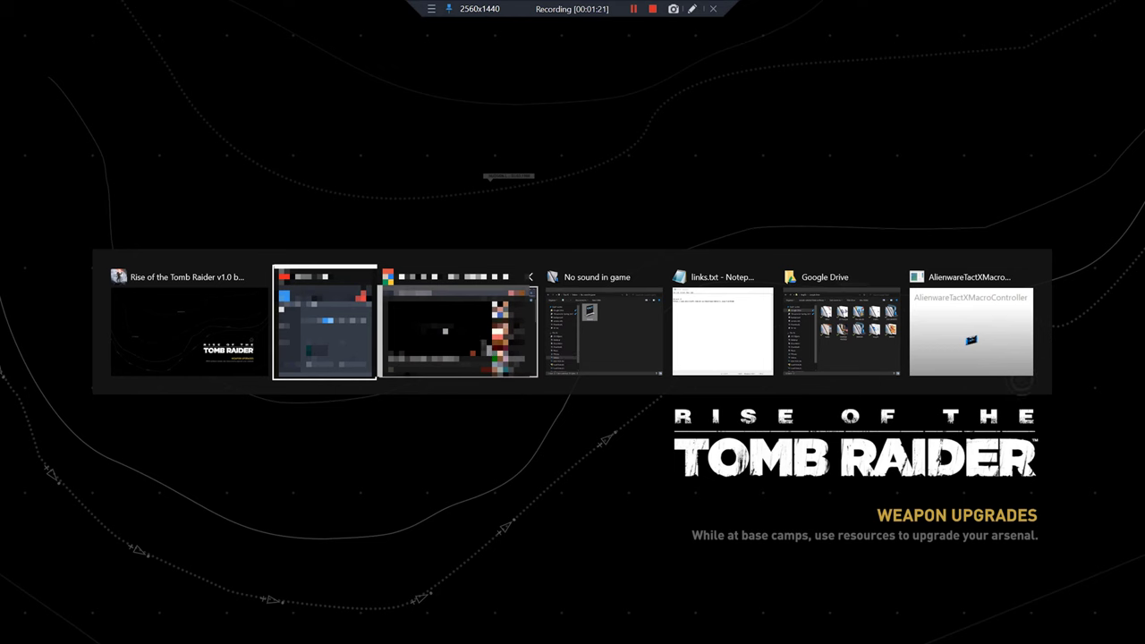
key(alt+Tab)
key(alt+Tab)
right_click(638, 356)
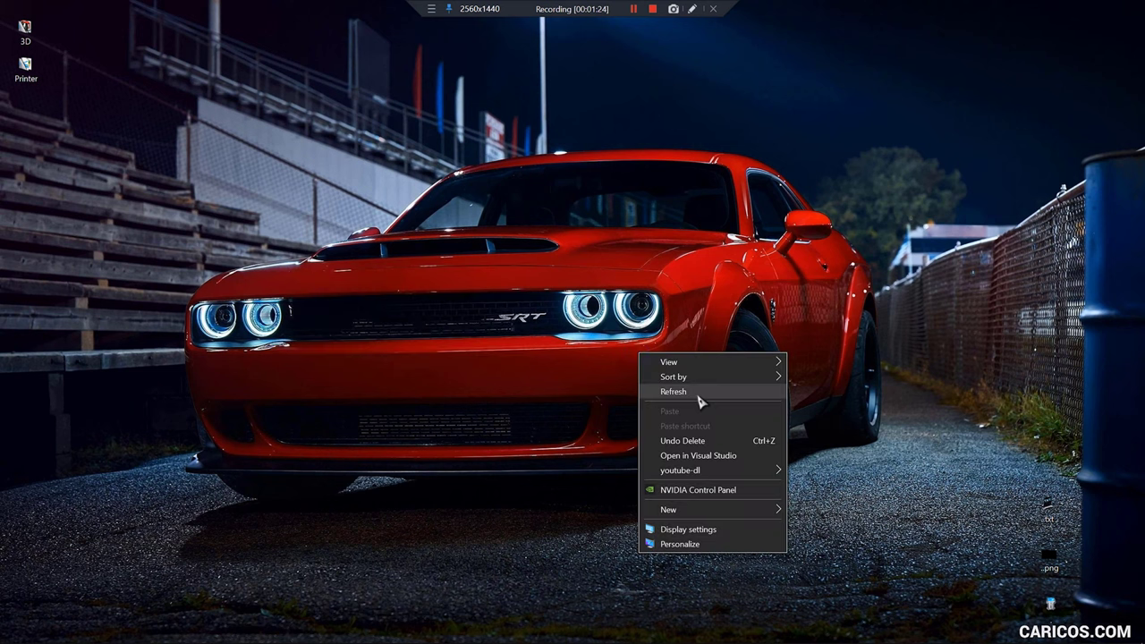
key(Escape)
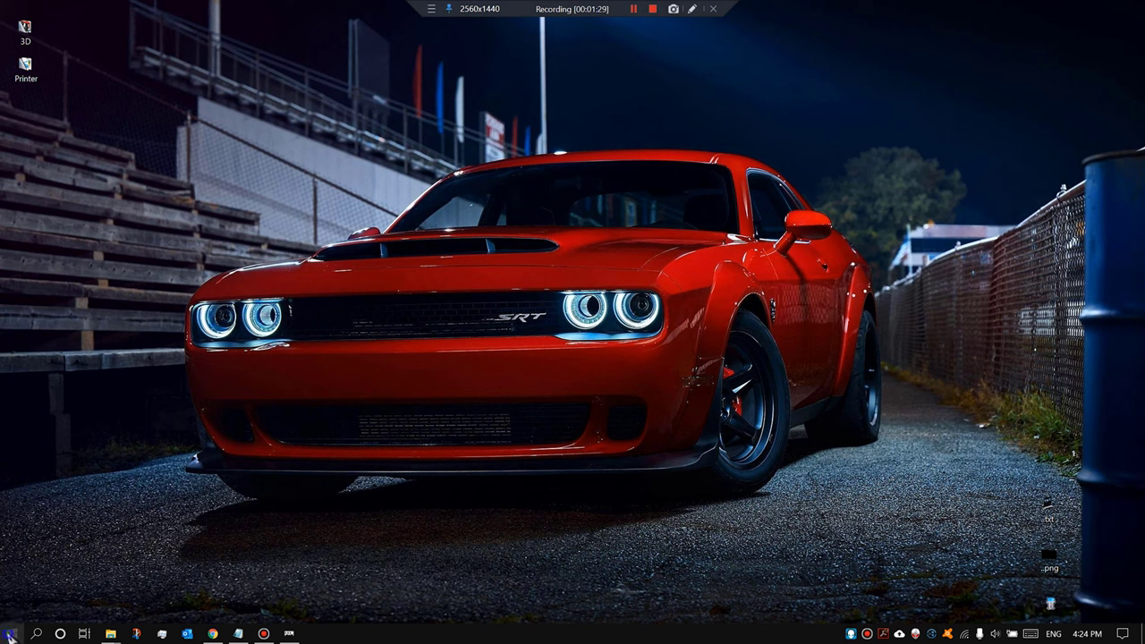
right_click(9, 634)
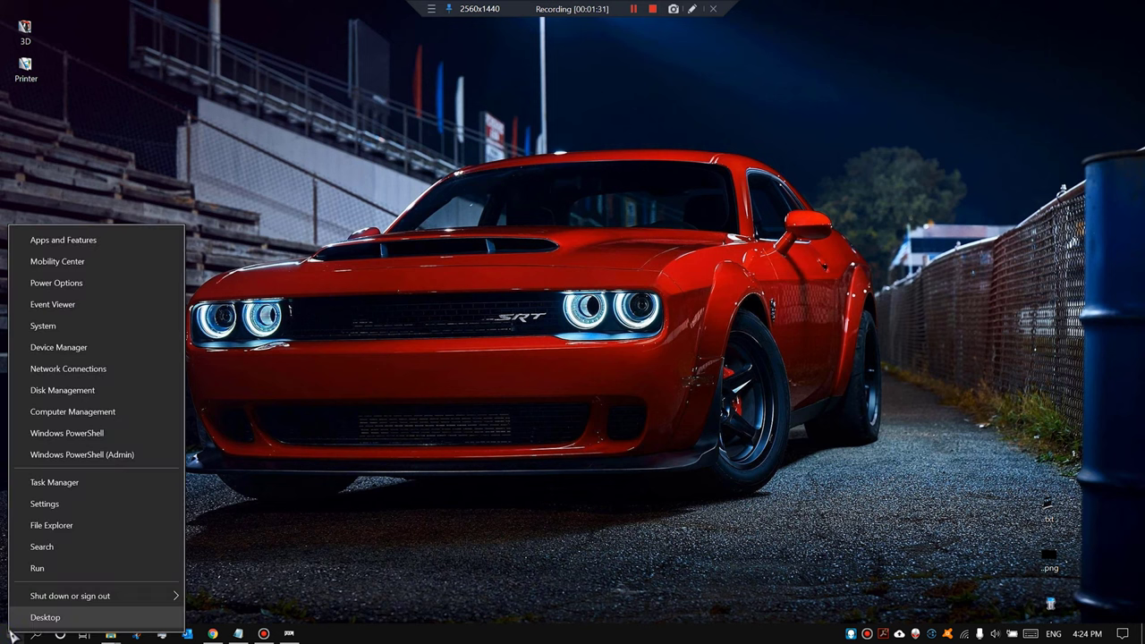
click(92, 349)
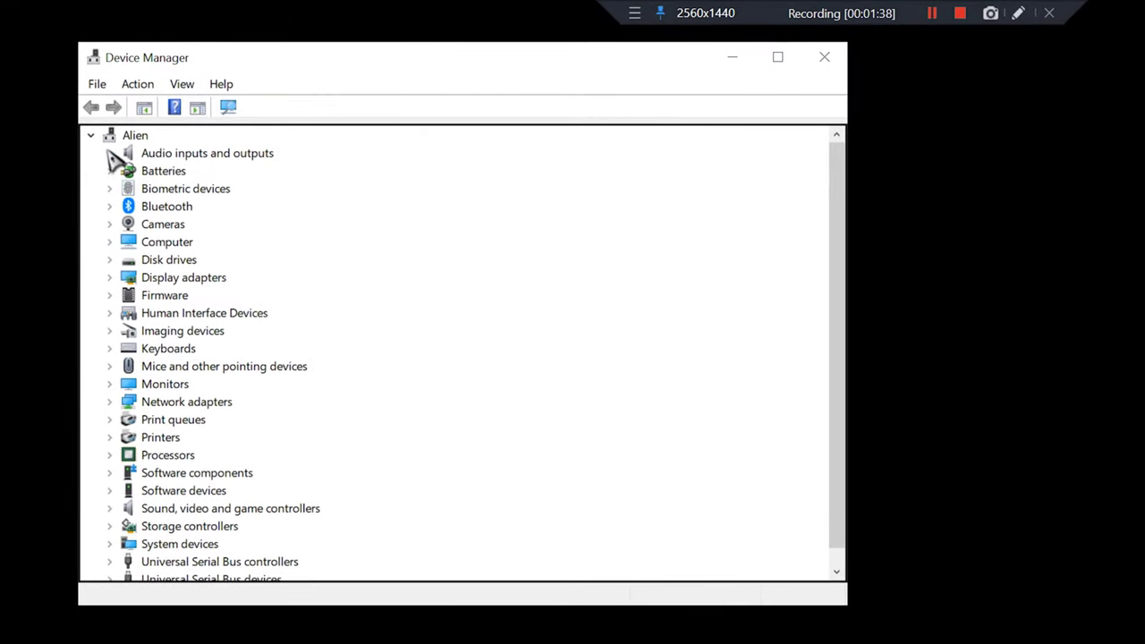
- Run an automatic driver search for Speakers/Headphones (Realtek Audio) under Audio inputs and outputs, and close Device Manager
click(110, 154)
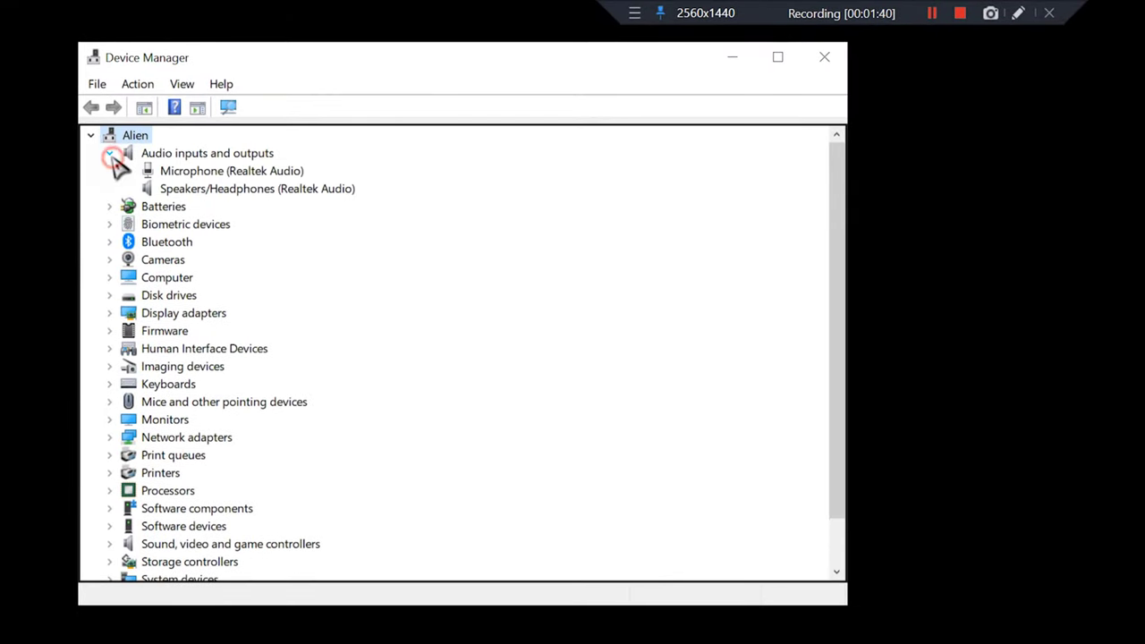
click(231, 177)
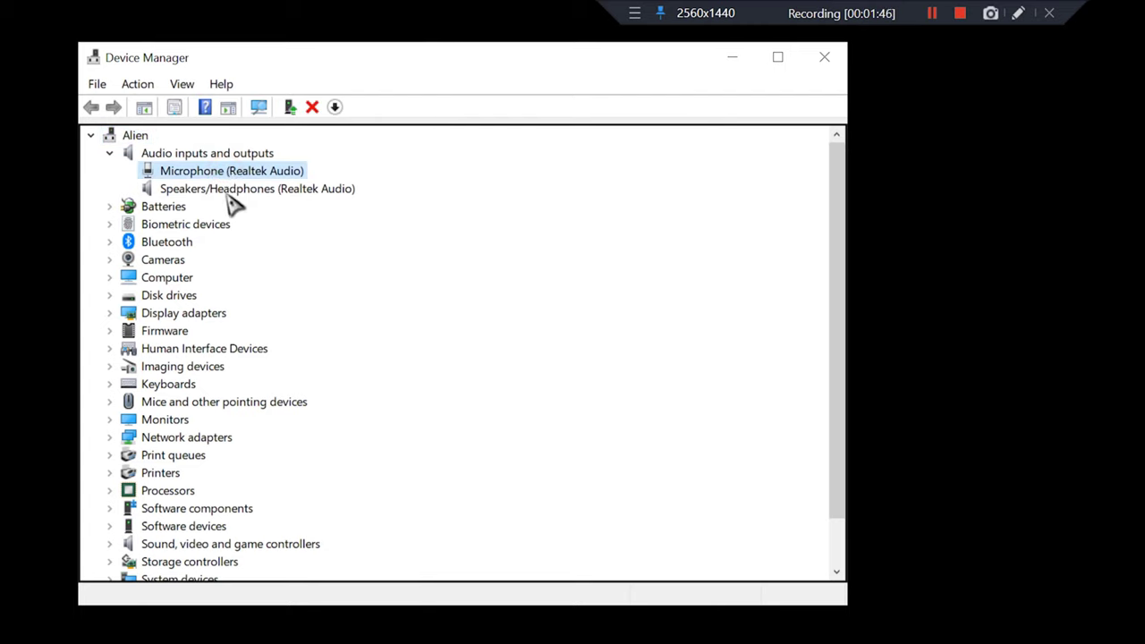
click(229, 195)
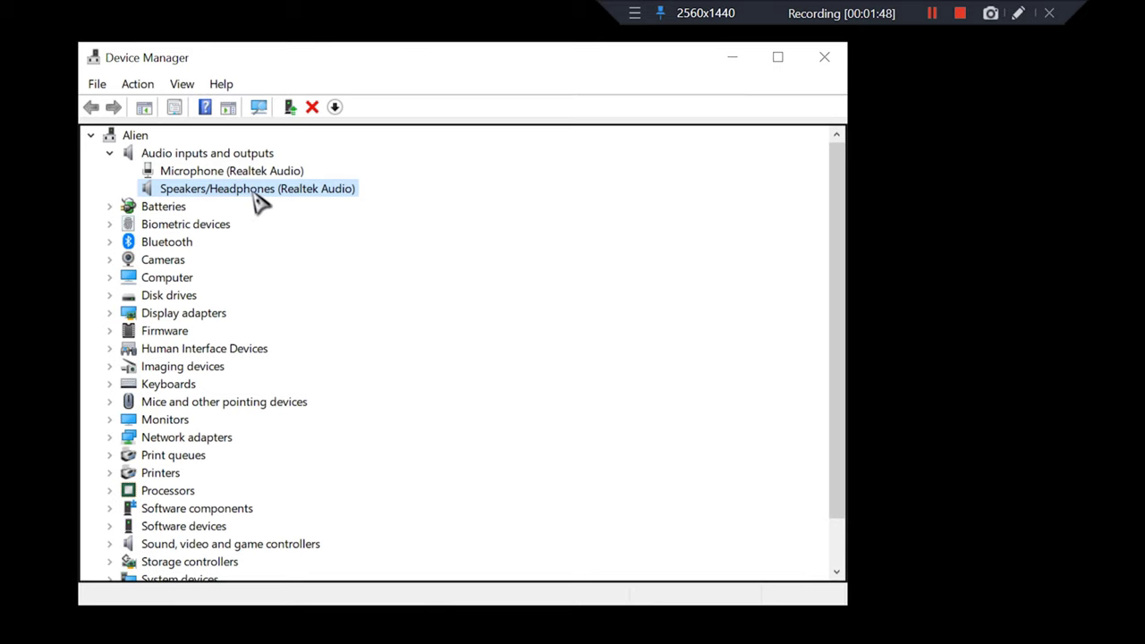
right_click(236, 191)
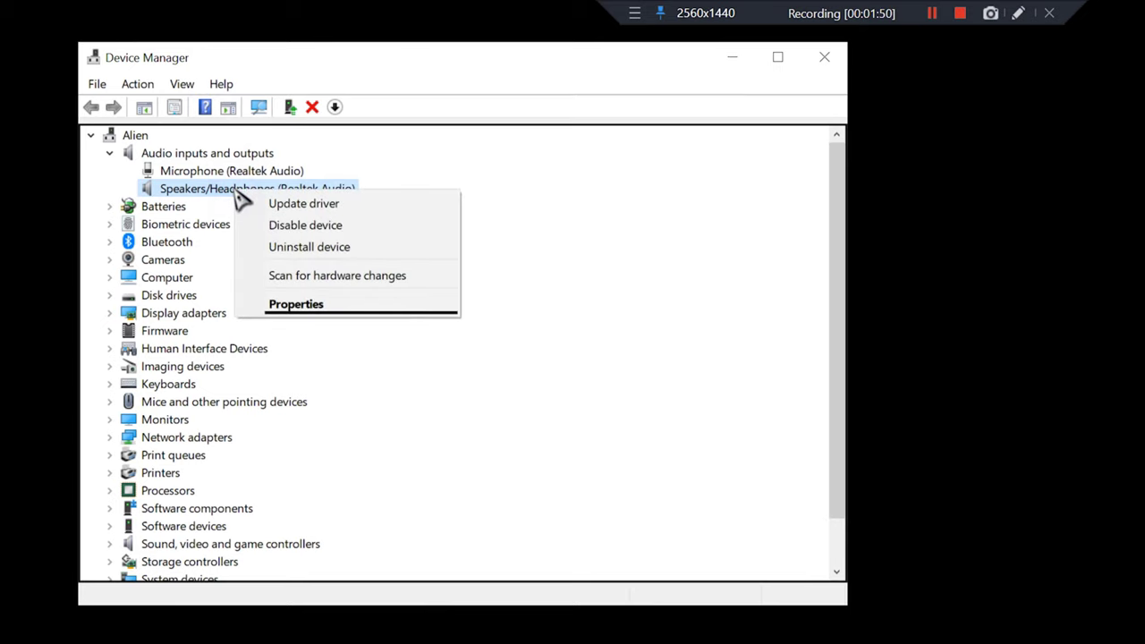
click(349, 209)
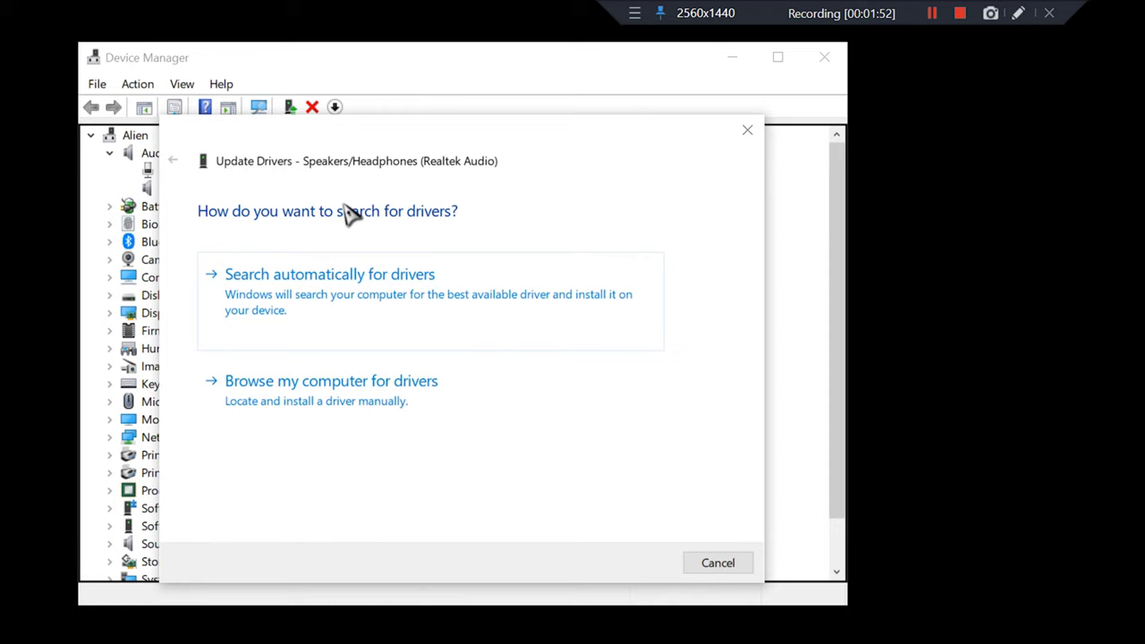
click(349, 294)
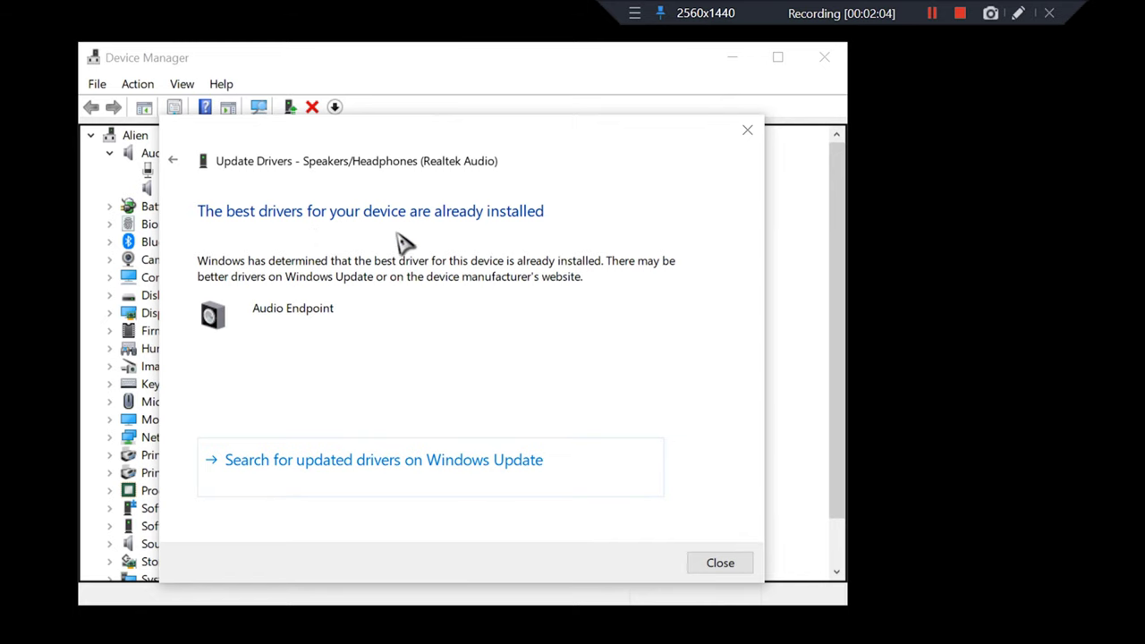
click(722, 564)
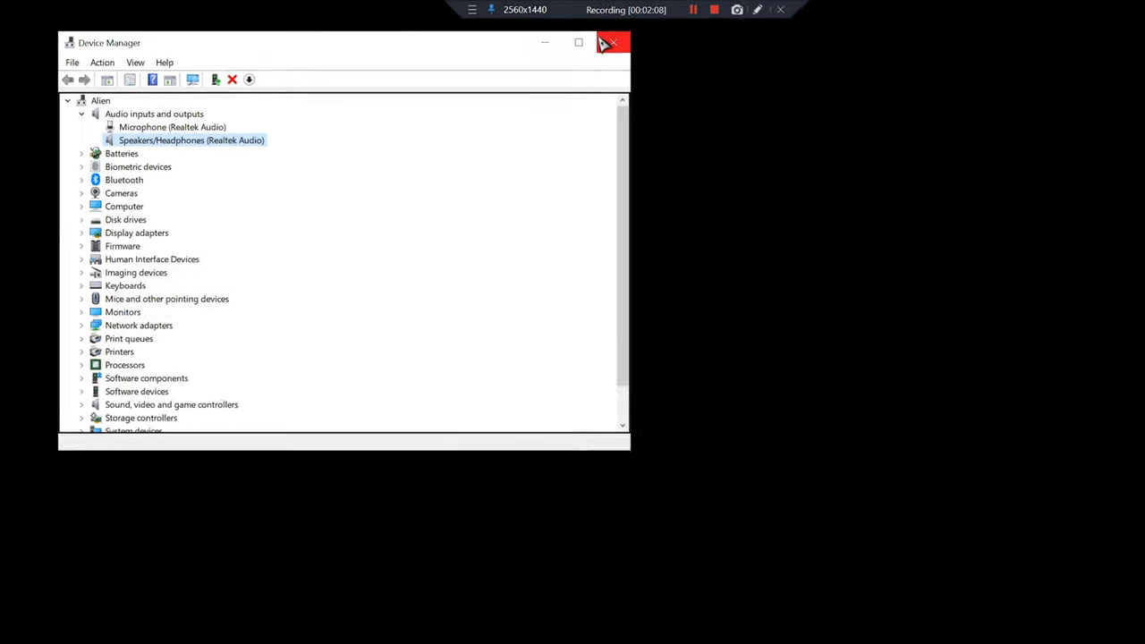
click(823, 56)
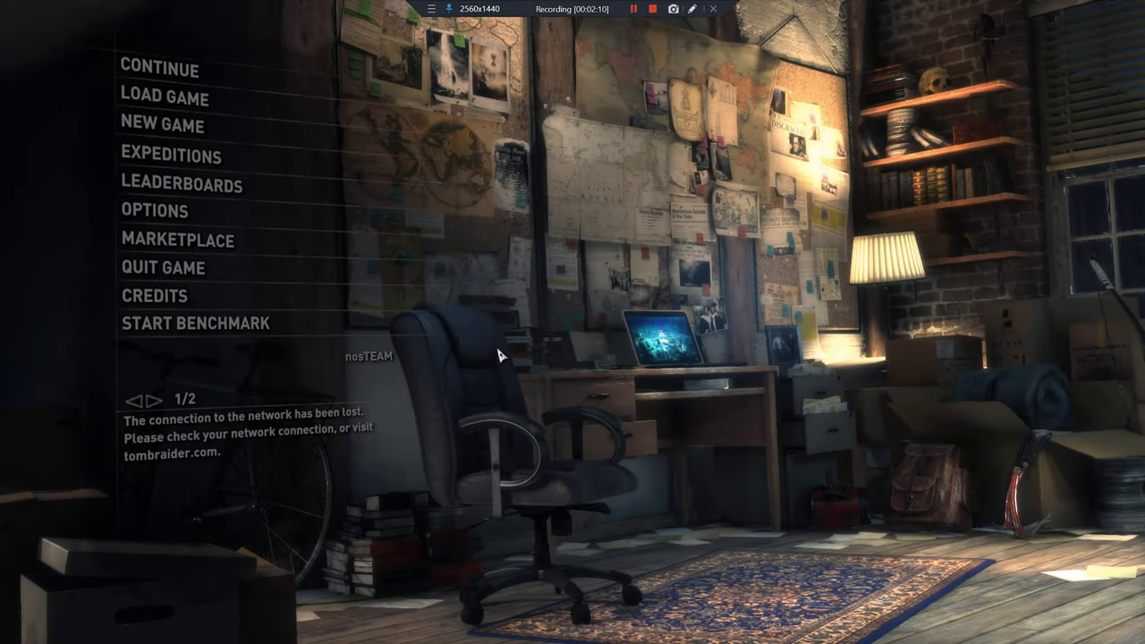
- Quit Rise of the Tomb Raider from its main menu and refresh the desktop
click(179, 268)
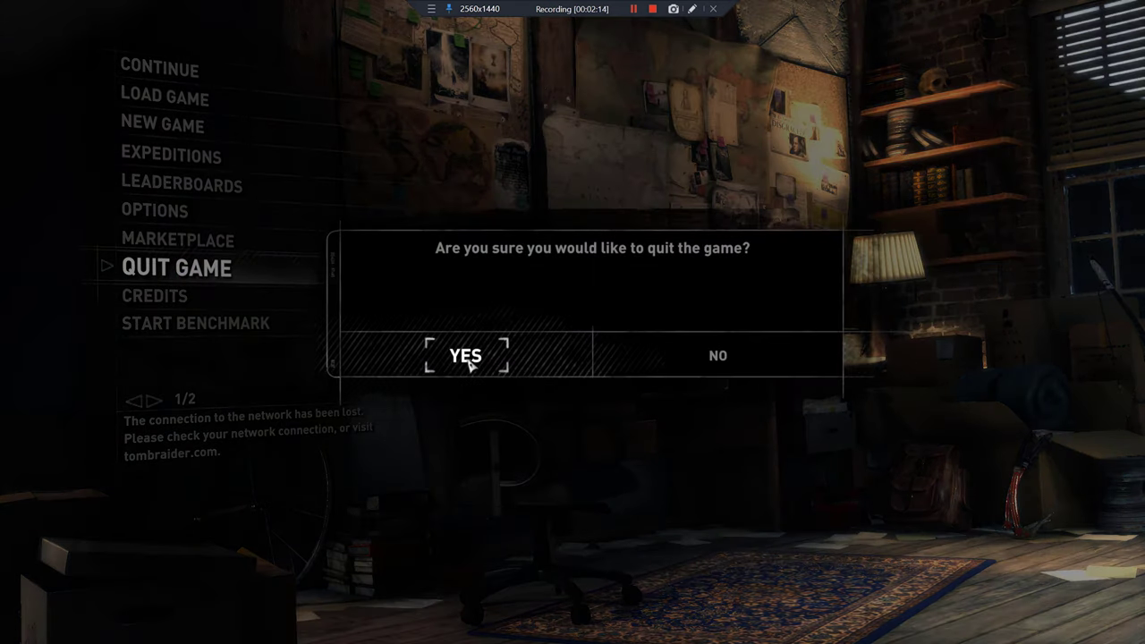
click(470, 364)
right_click(517, 227)
click(594, 267)
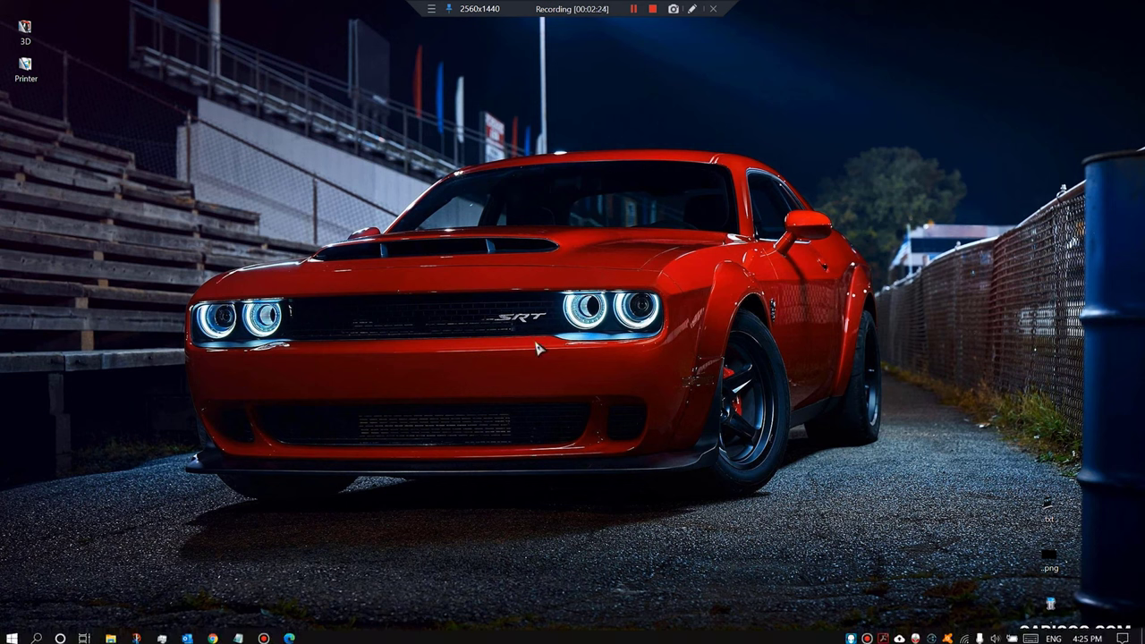
- Switch to Microsoft Edge and download the English DirectX End-User Runtimes (June 2010) from the Microsoft Download Center
mouse_move(340, 640)
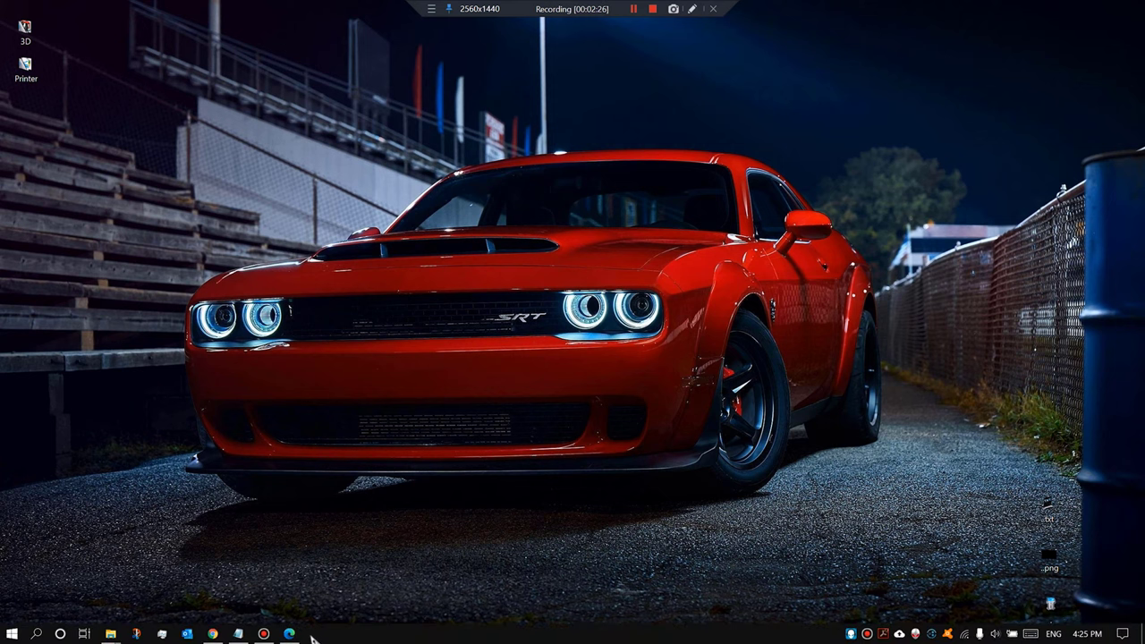
click(289, 633)
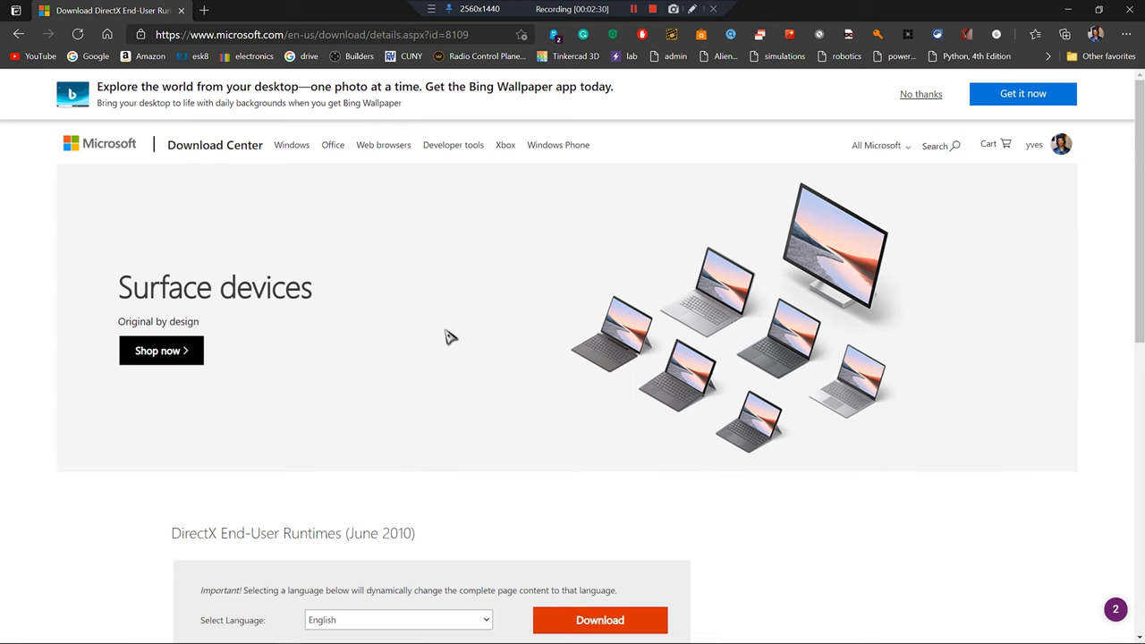
scroll(450, 336, down, 3)
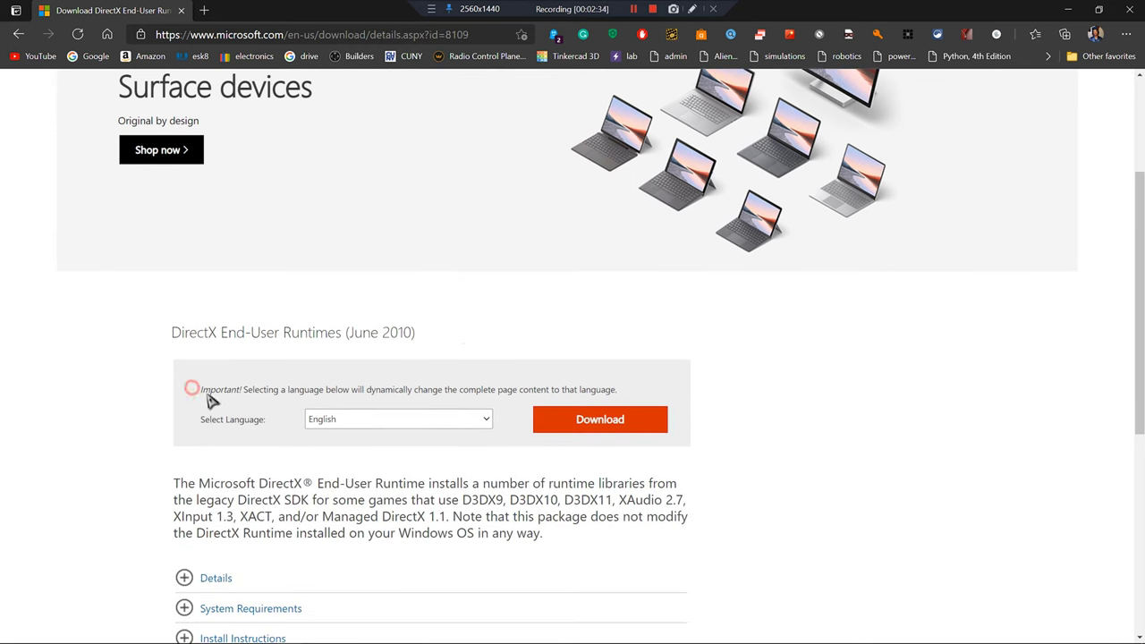
drag(198, 391, 799, 430)
click(606, 429)
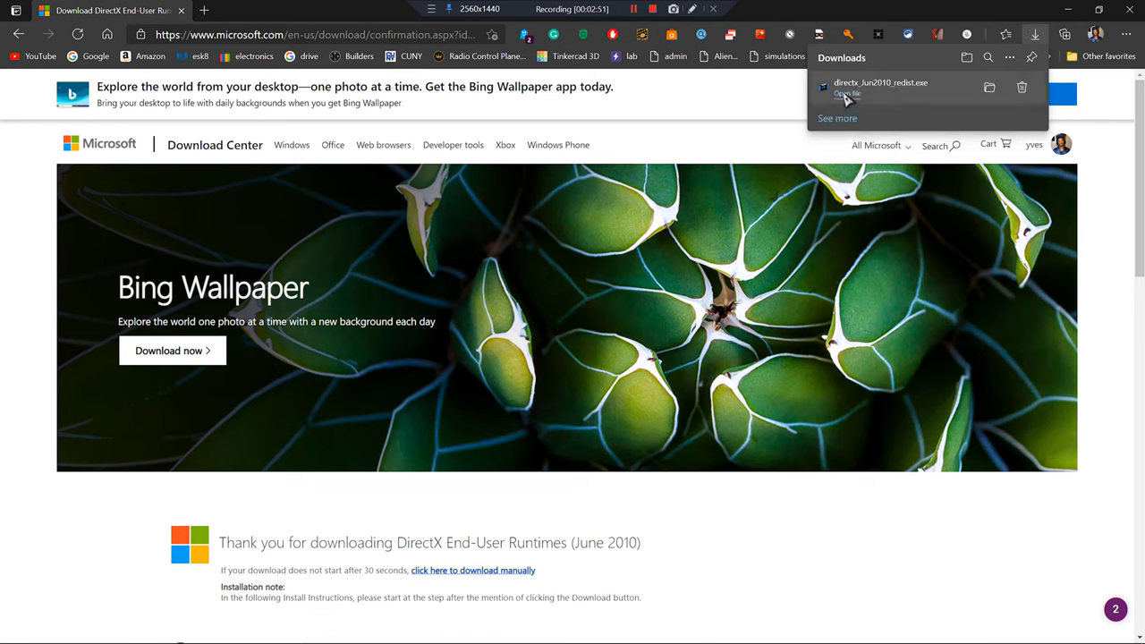
- Run the downloaded directx_Jun2010_redist.exe, minimize the browser and accept the DirectX license agreement
click(845, 94)
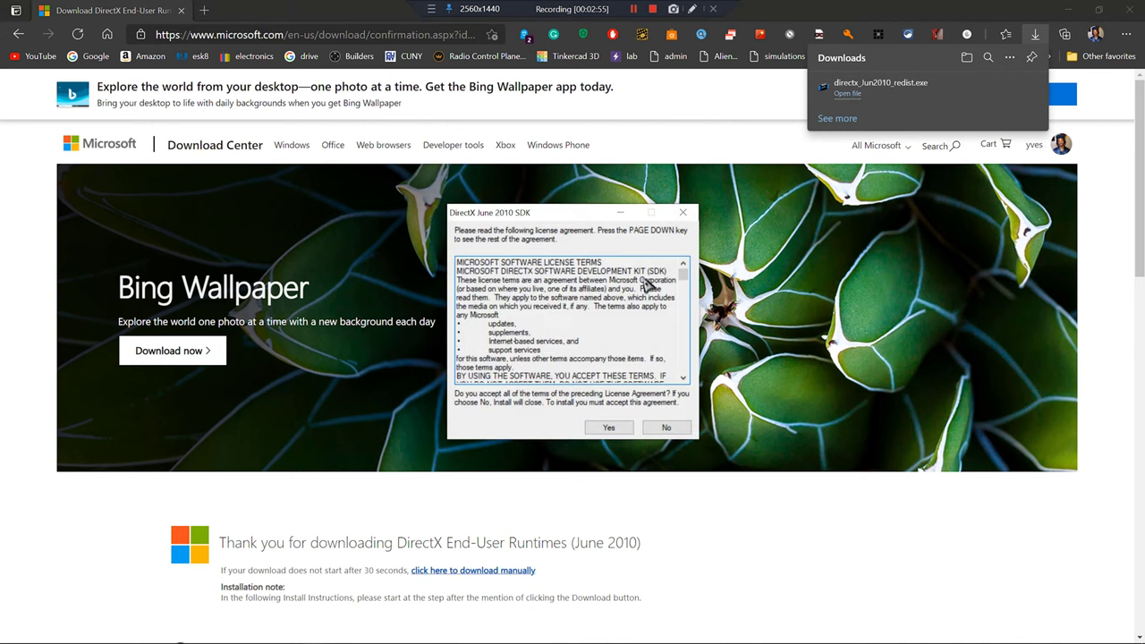
click(1080, 8)
click(1069, 9)
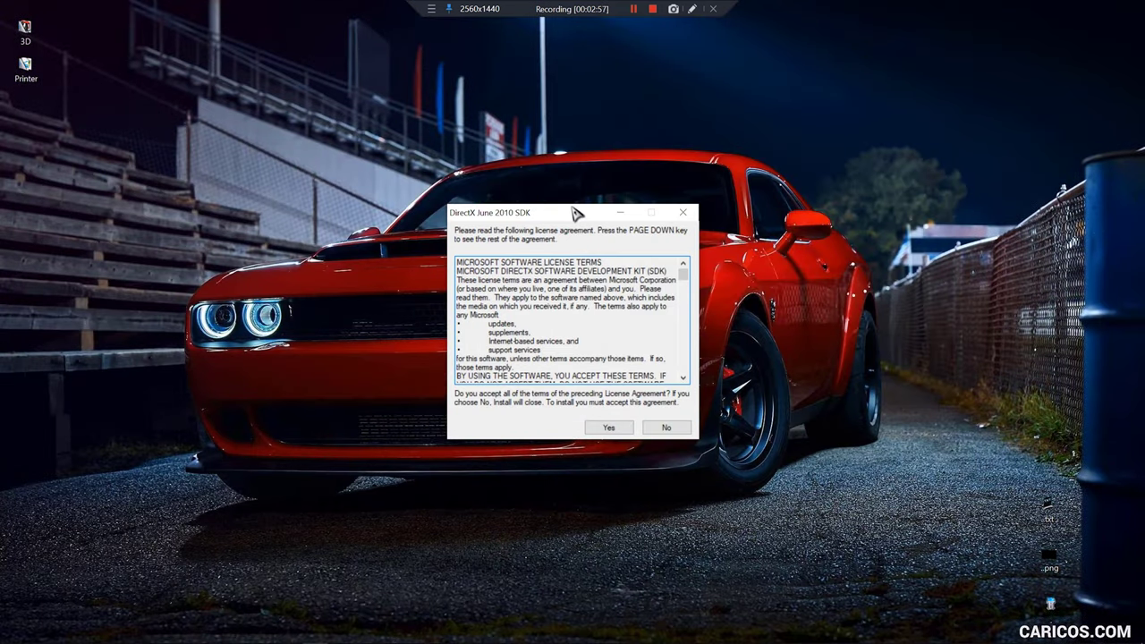
drag(573, 208, 551, 188)
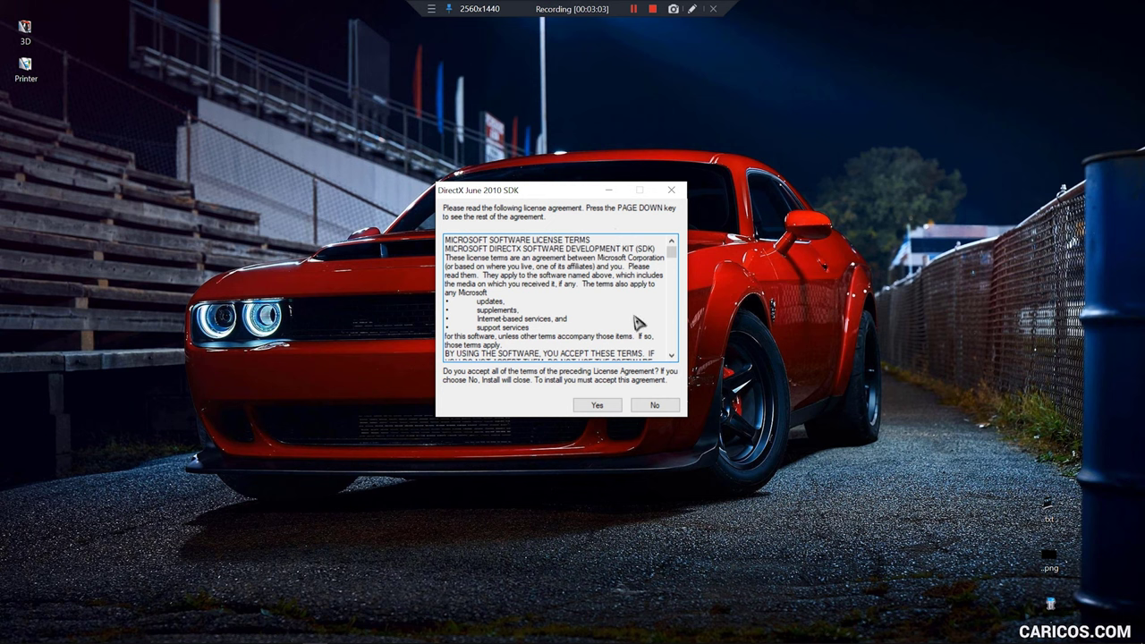
click(599, 405)
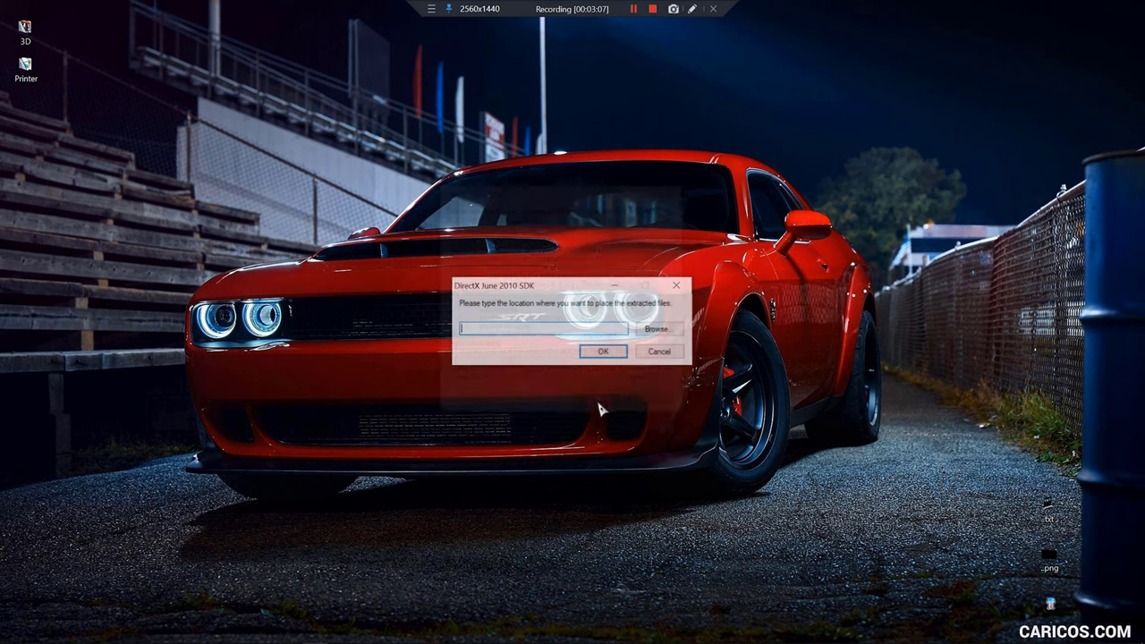
- Choose the Desktop folder under the user profile as the extraction location and extract the DirectX June 2010 files there
click(665, 331)
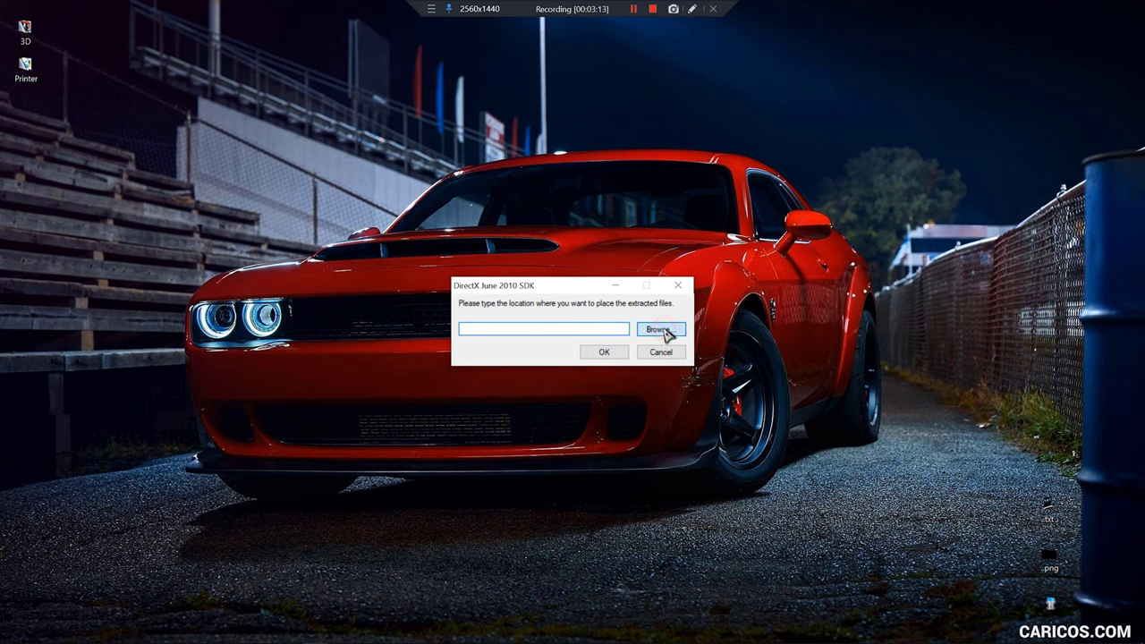
scroll(541, 280, up, 1)
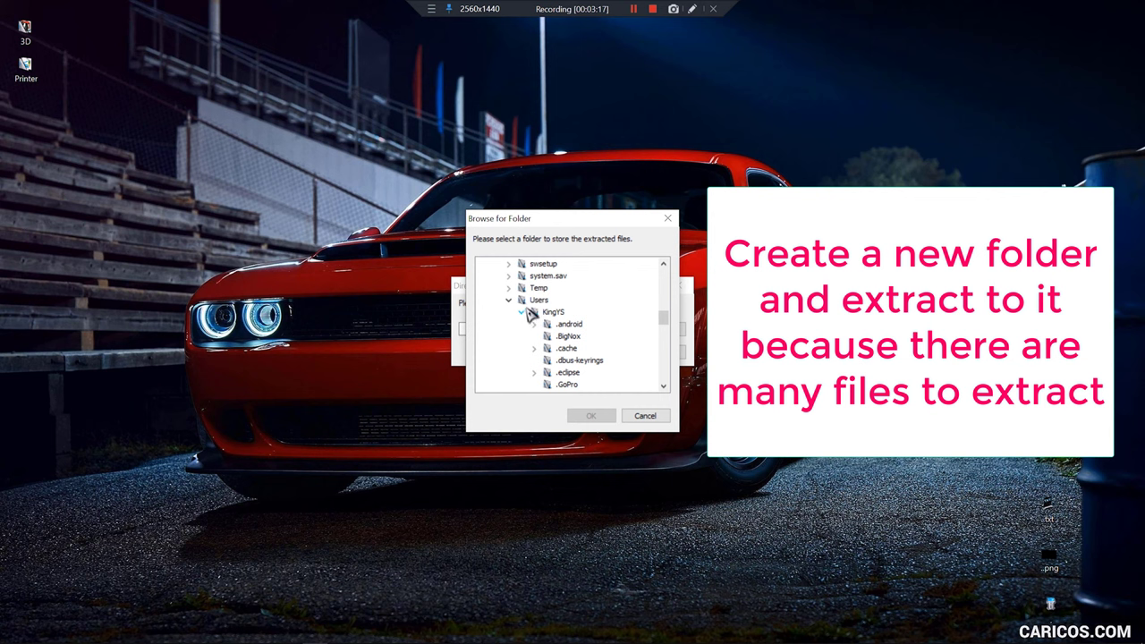
scroll(599, 360, down, 5)
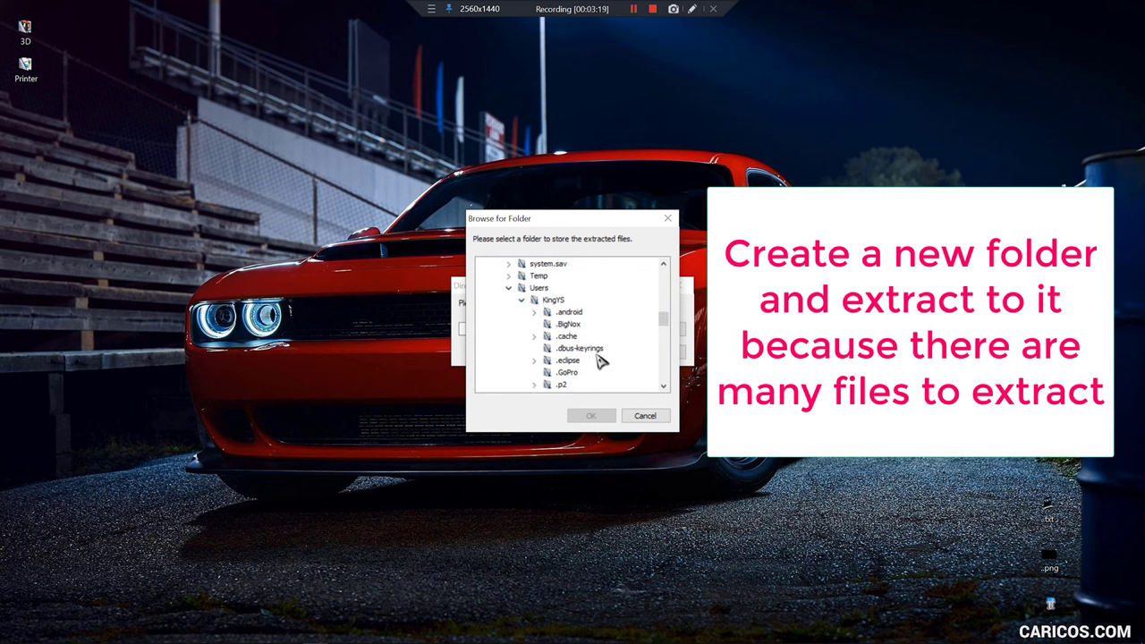
scroll(600, 360, down, 6)
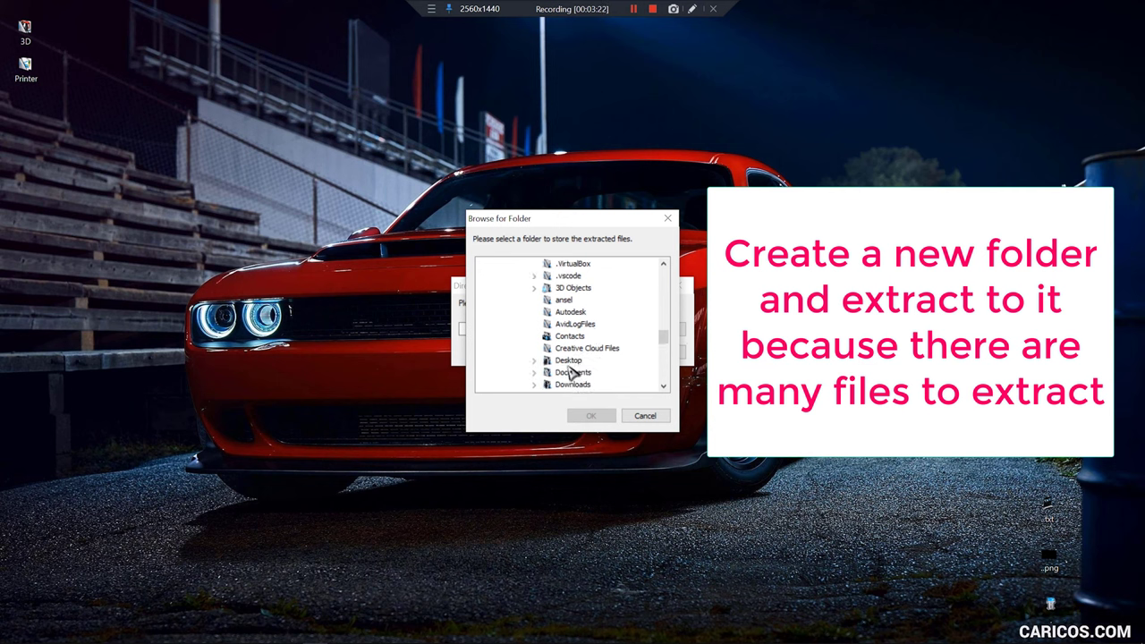
click(568, 360)
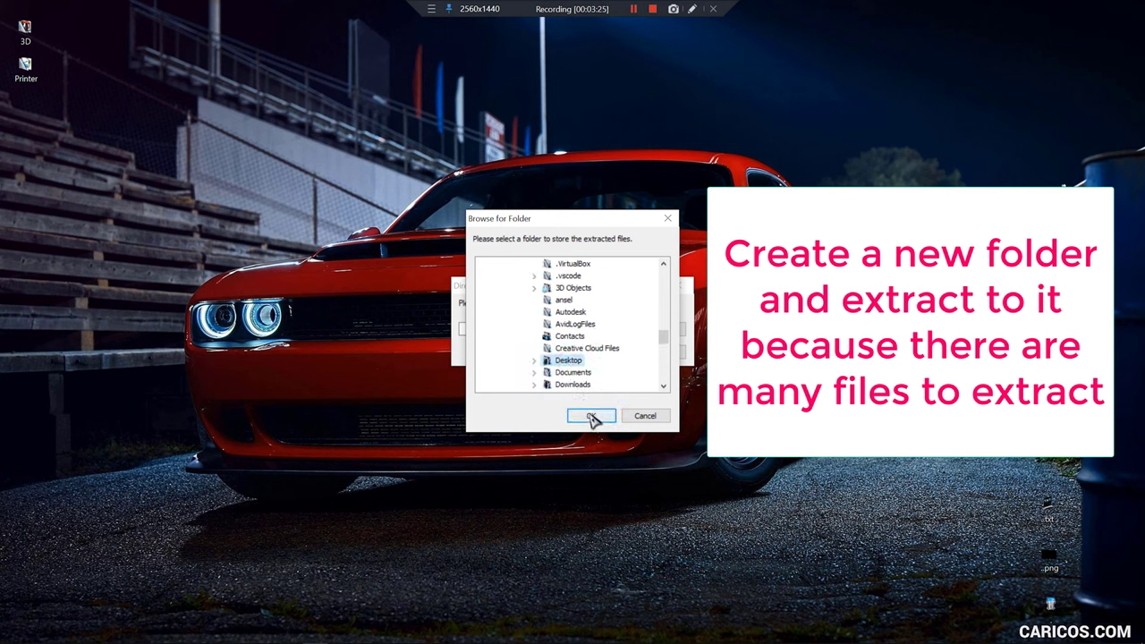
click(590, 416)
click(602, 353)
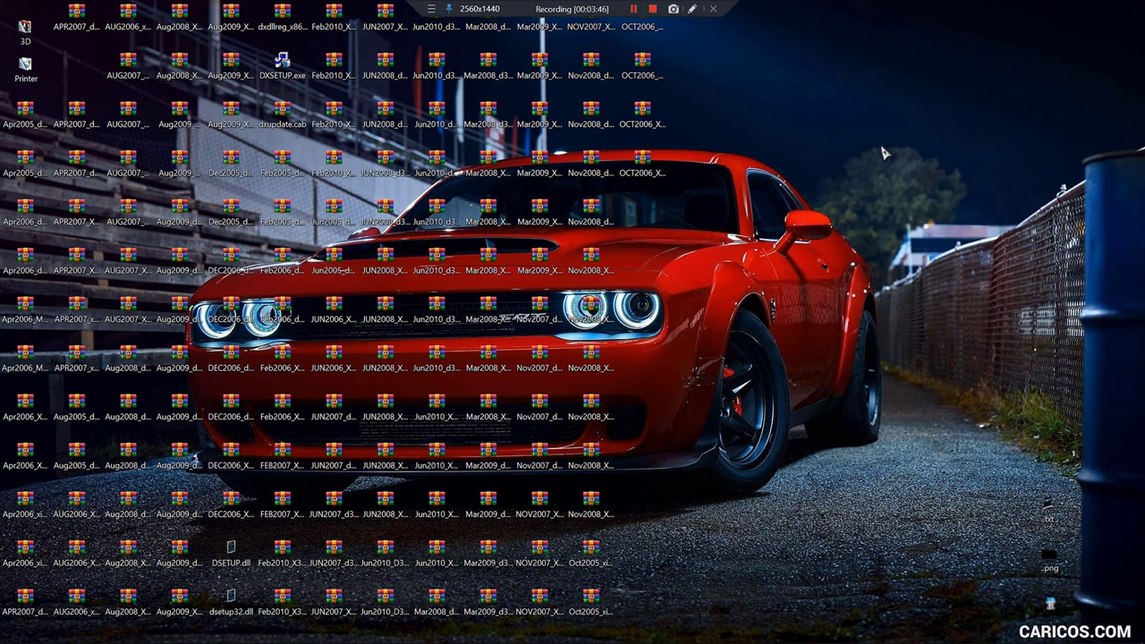
- Create a new folder on the desktop with its default name and place it in an empty area away from the extracted files
key(ctrl+shift+n)
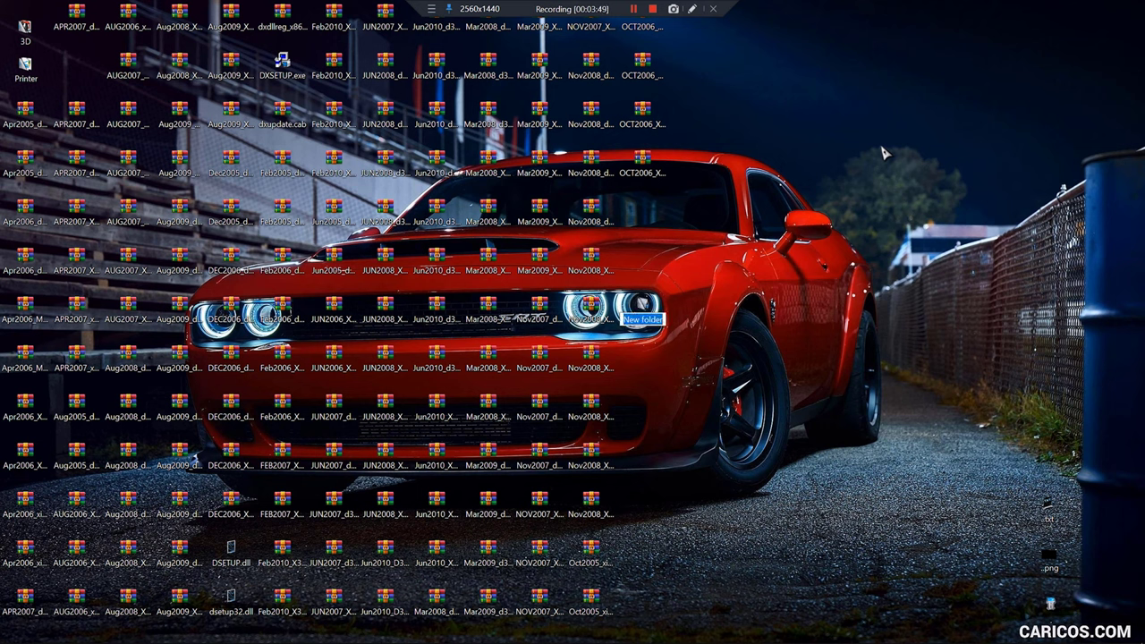
click(882, 150)
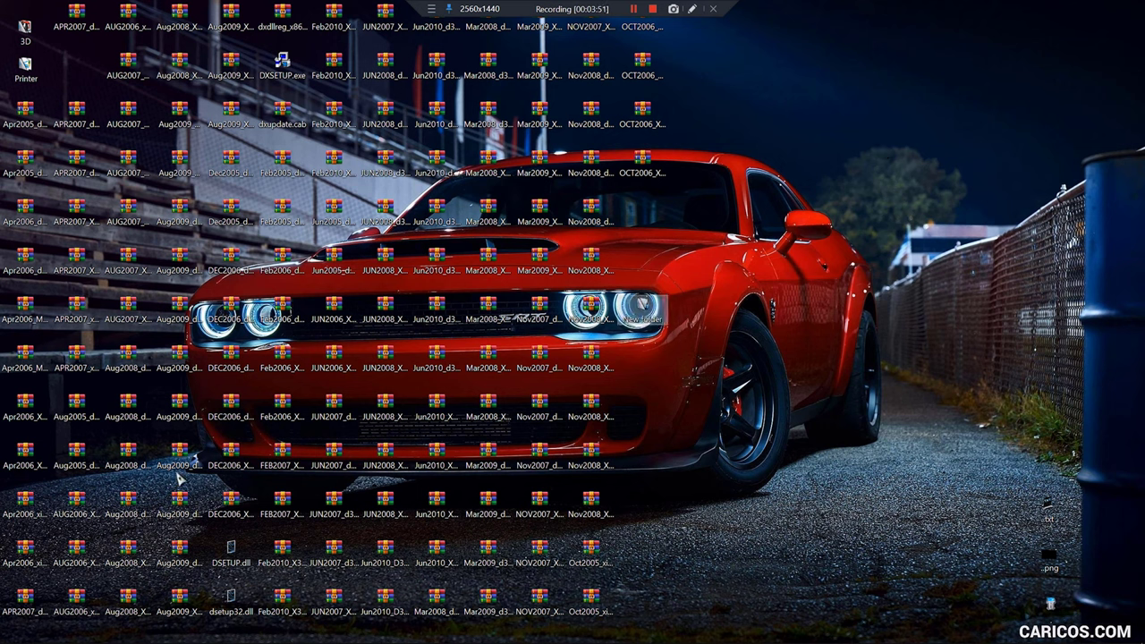
drag(630, 313, 930, 71)
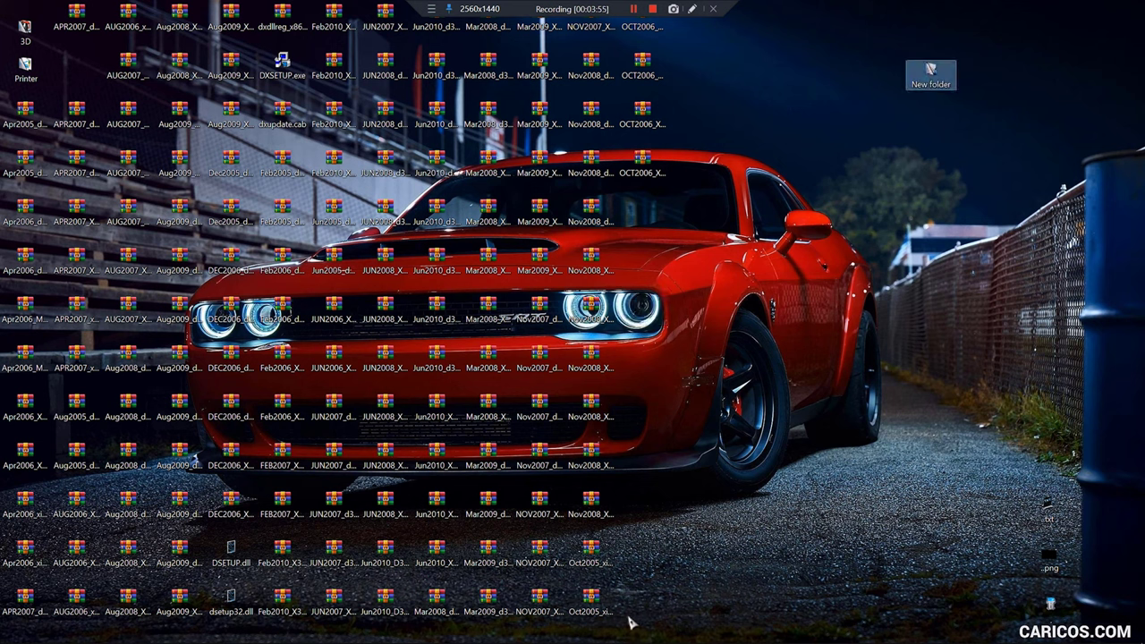
- Move the extracted DirectX files from the desktop into New folder, and reposition the folder near the Printer icon
drag(629, 620, 9, 27)
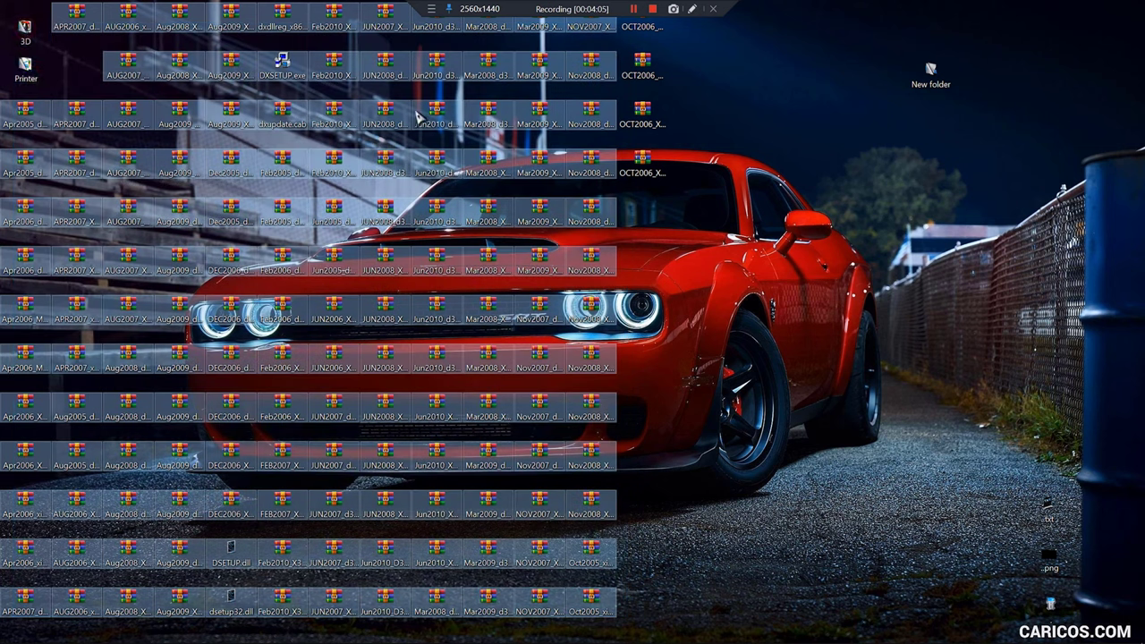
ctrl+click(626, 76)
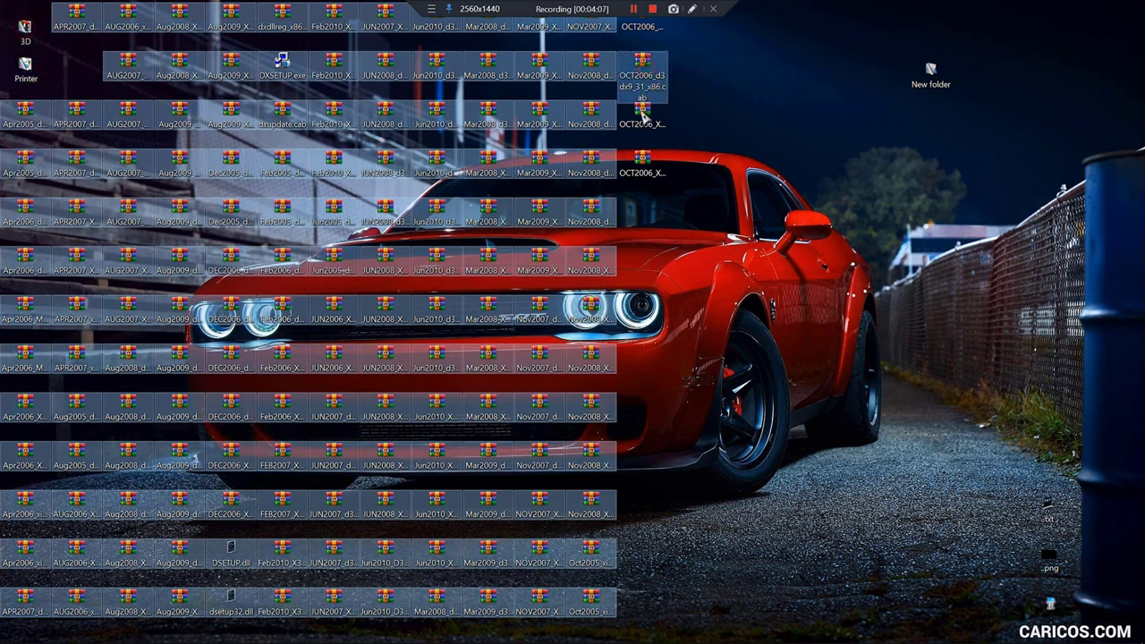
ctrl+click(641, 115)
ctrl+click(642, 152)
drag(641, 134, 937, 81)
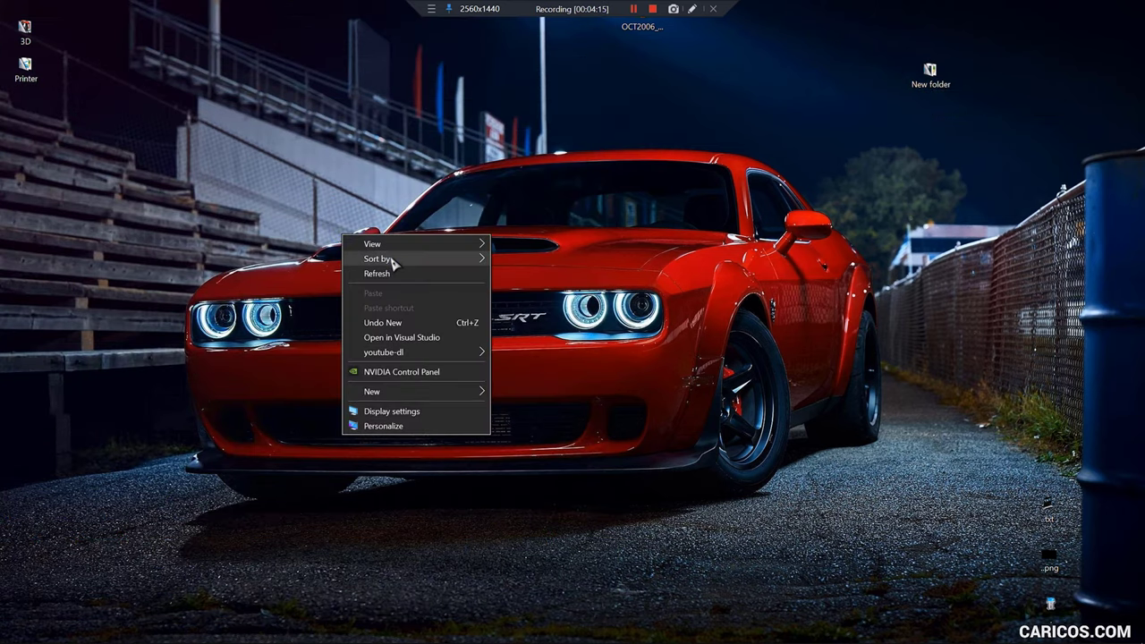
click(377, 273)
mouse_move(935, 77)
mouse_down()
mouse_move(275, 170)
mouse_move(153, 161)
mouse_up()
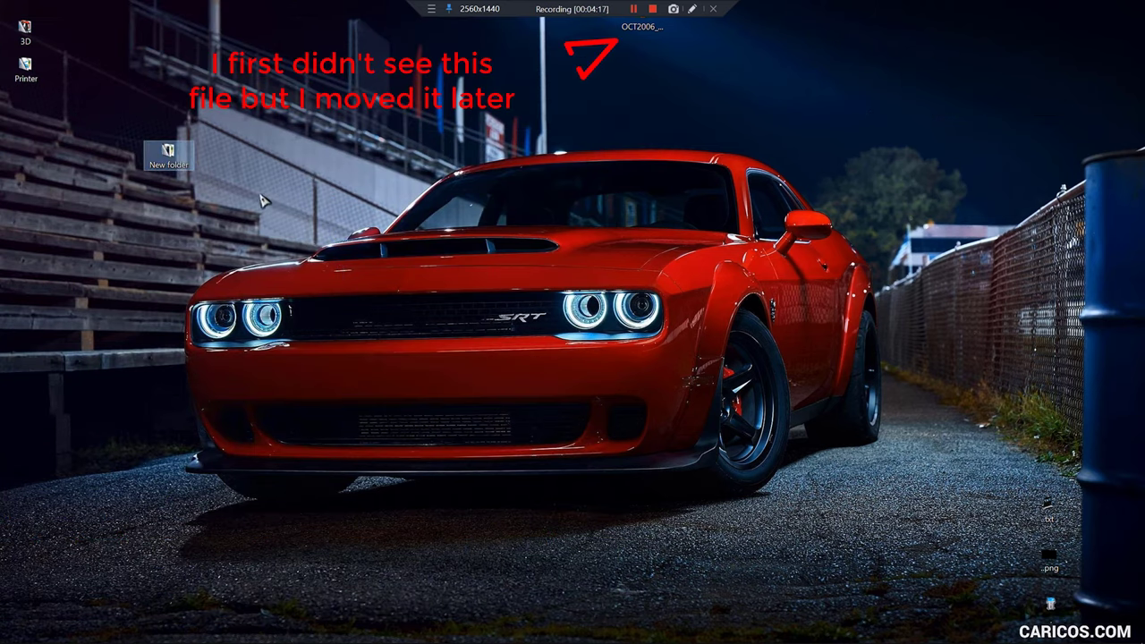
- Open New folder, find DXSETUP.exe among the extracted files, run it and allow it to make changes to the device
double_click(166, 156)
scroll(877, 255, down, 3)
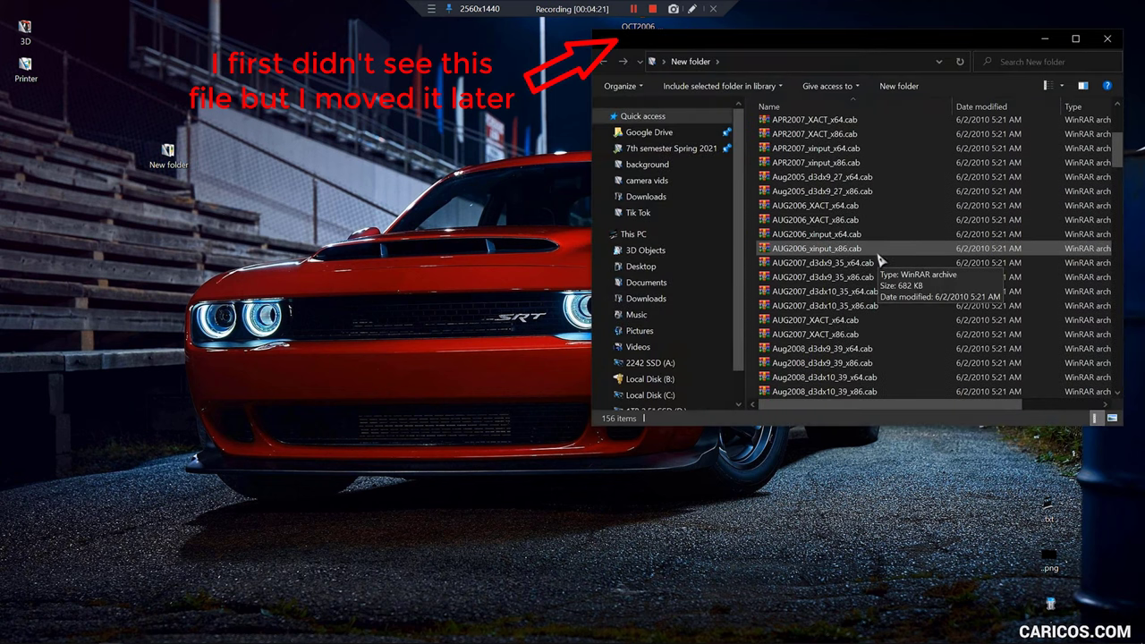
scroll(879, 260, down, 12)
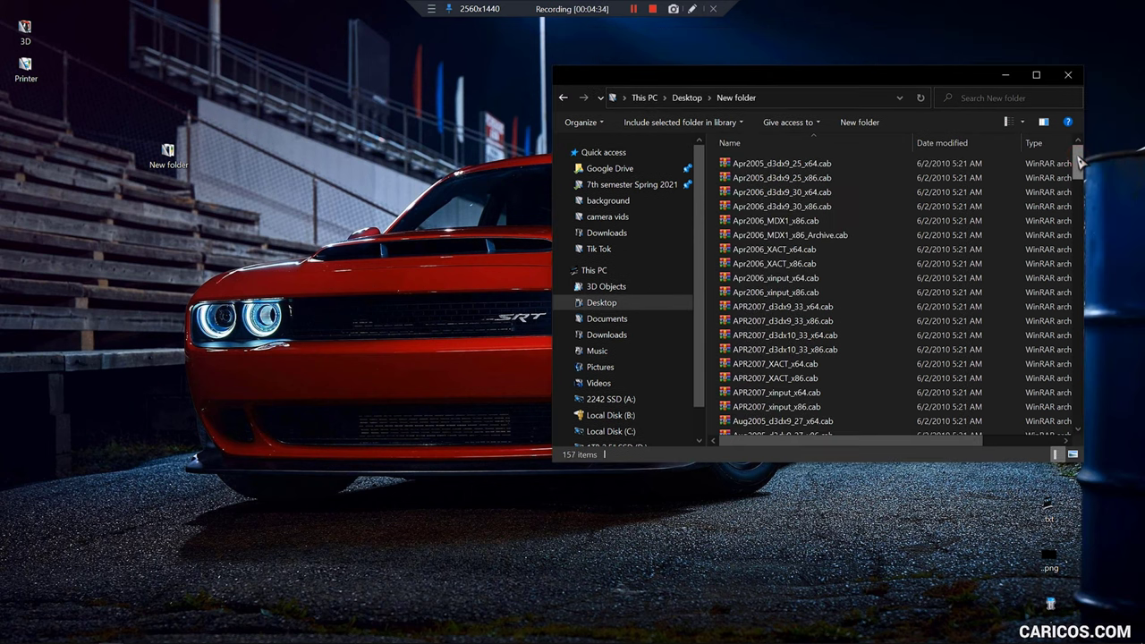
scroll(1081, 201, down, 6)
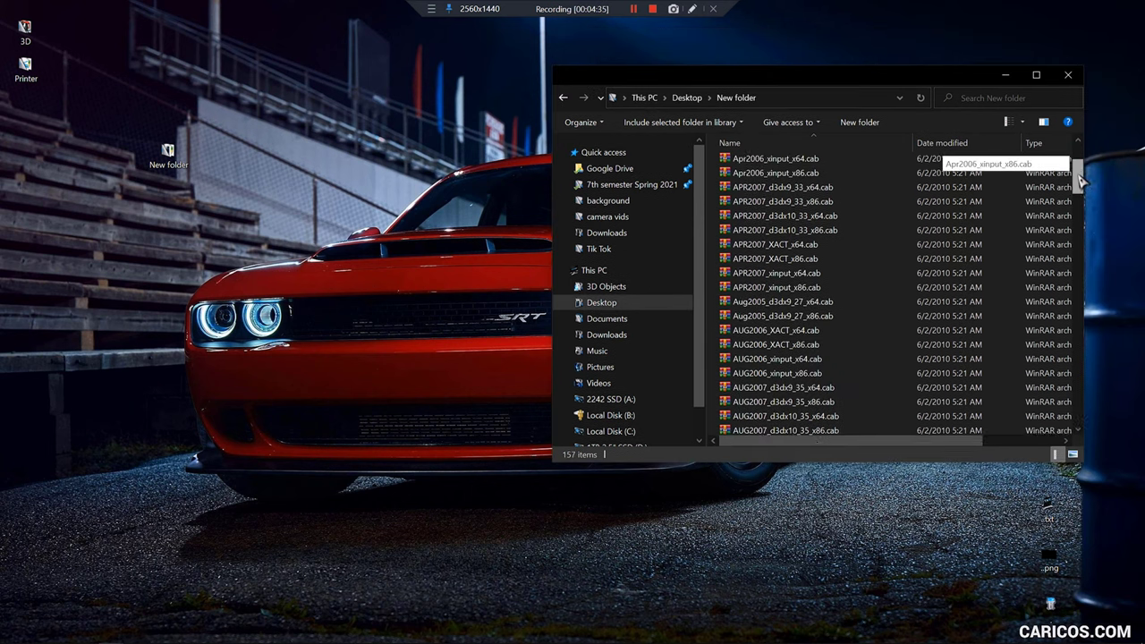
drag(1080, 201, 1081, 256)
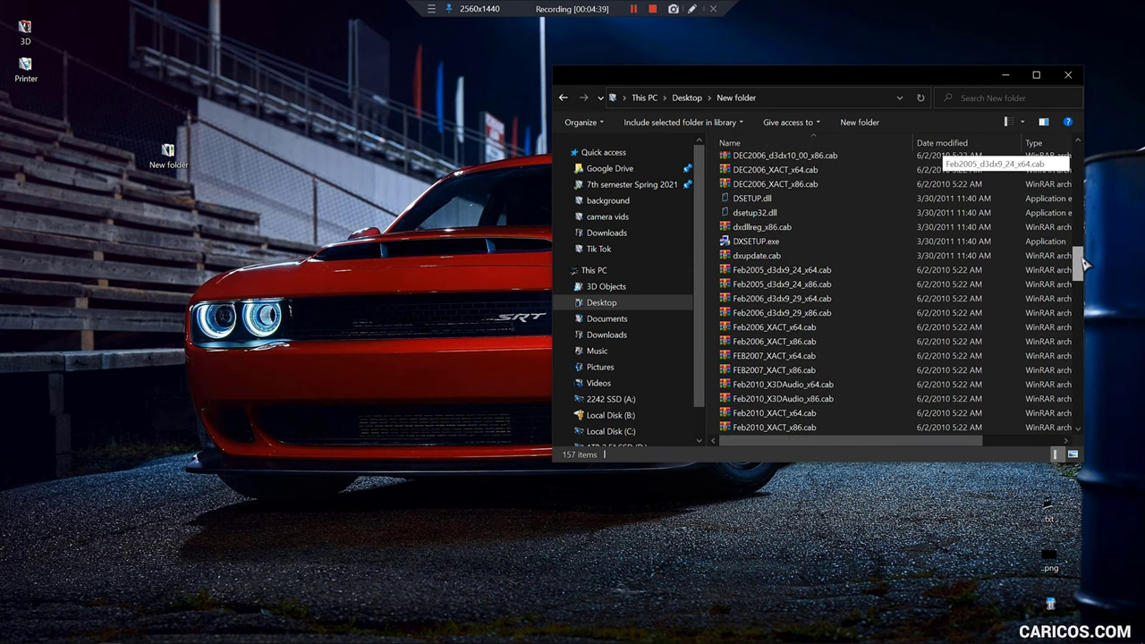
click(742, 243)
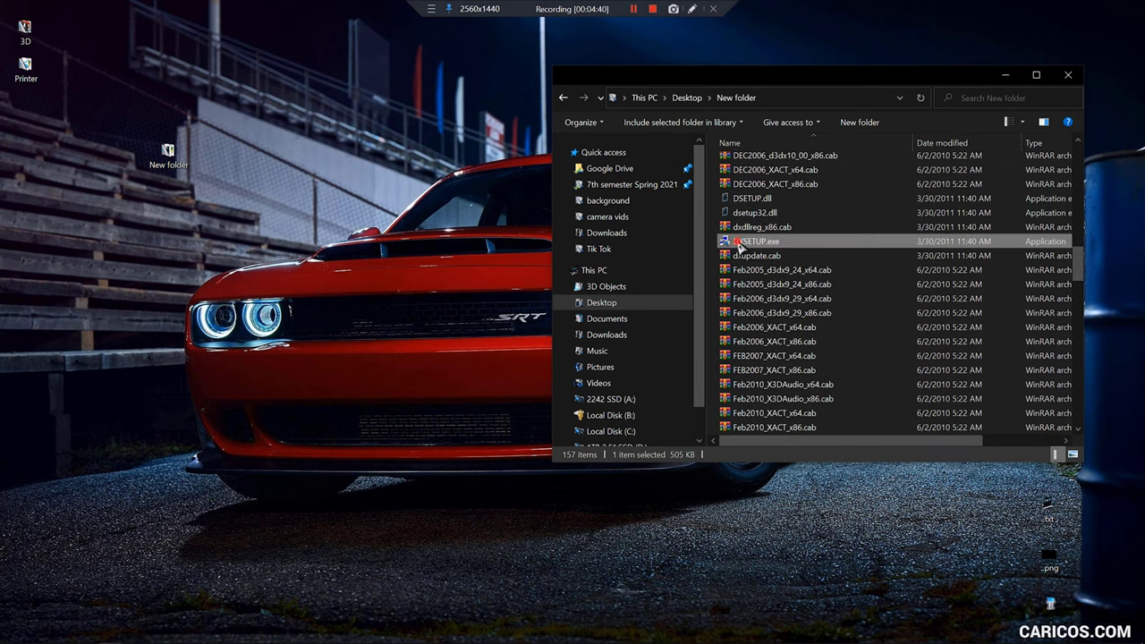
double_click(812, 244)
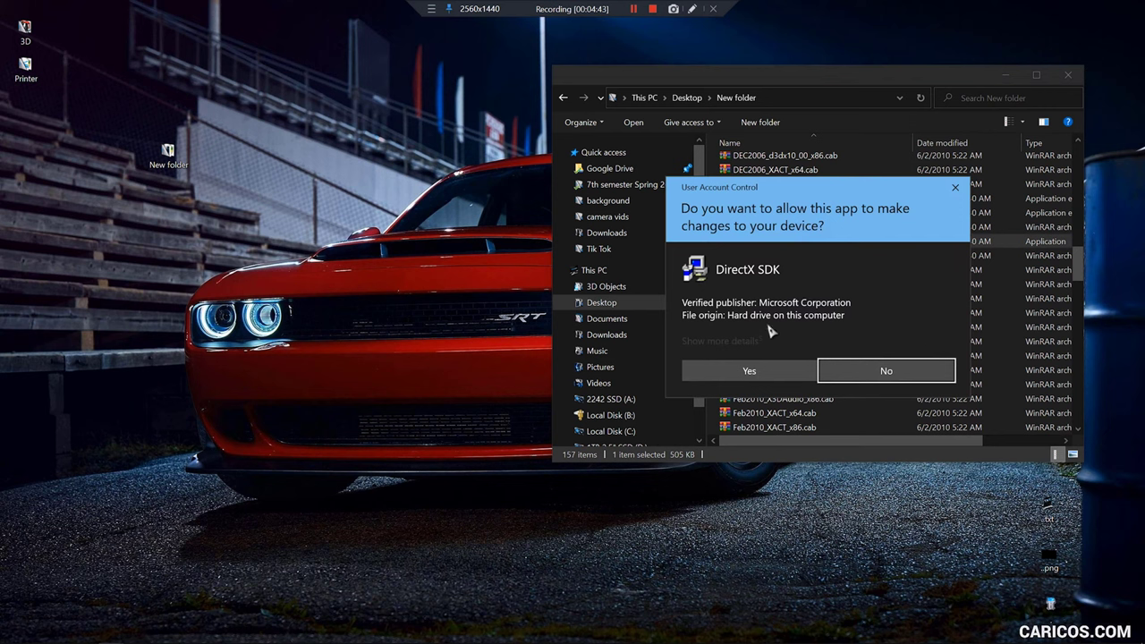
click(751, 370)
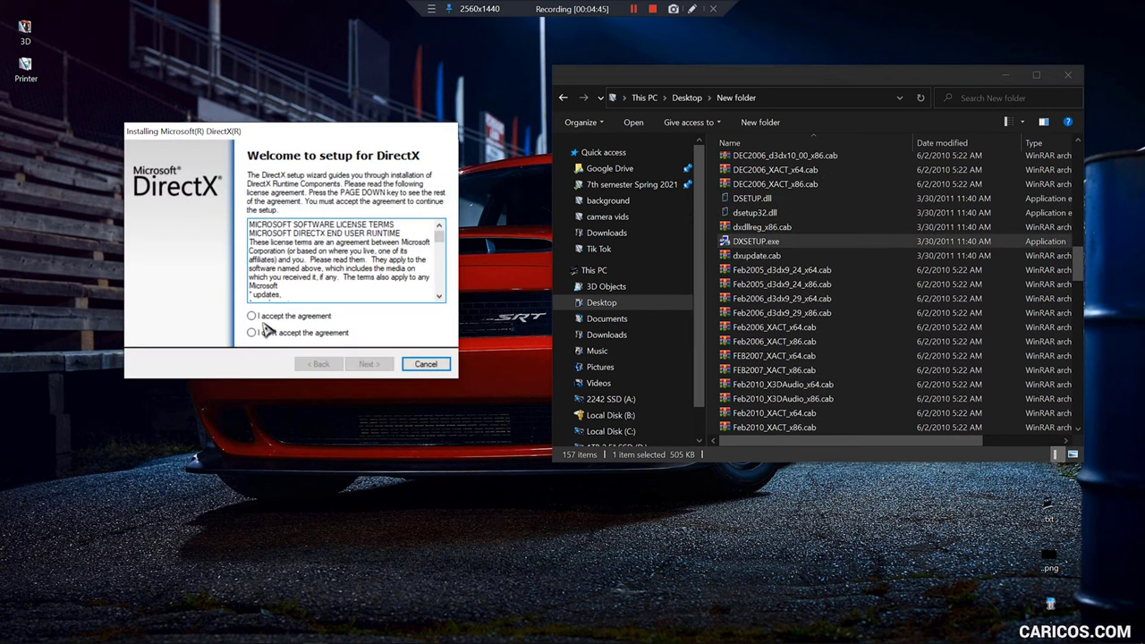
- Accept the DirectX license agreement, install the runtime components and finish the setup wizard
click(260, 319)
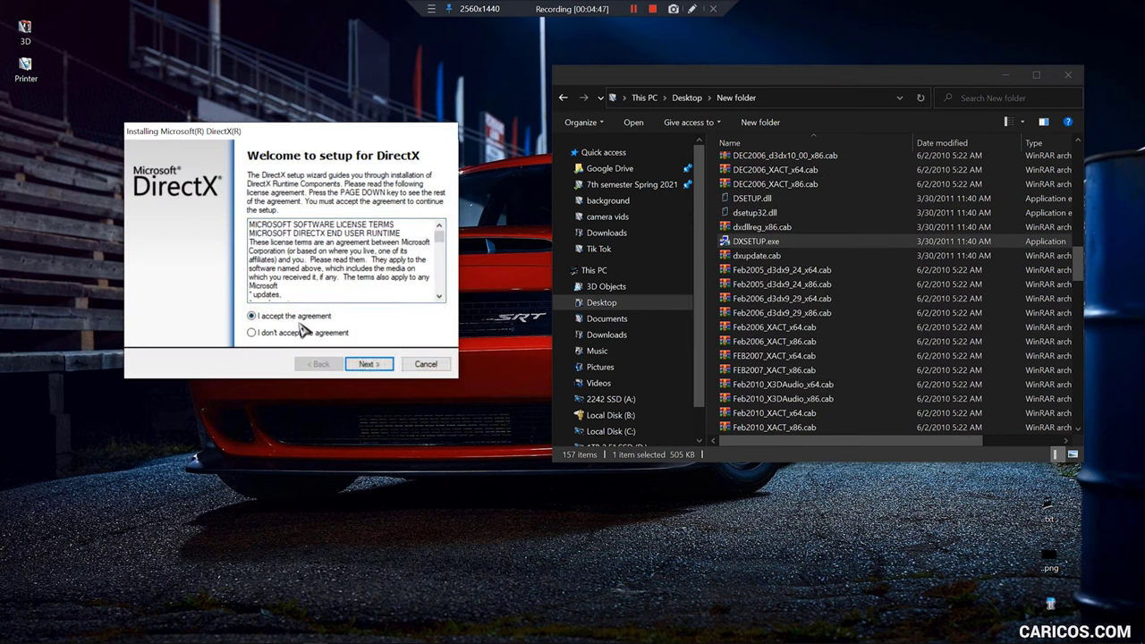
click(369, 364)
click(369, 364)
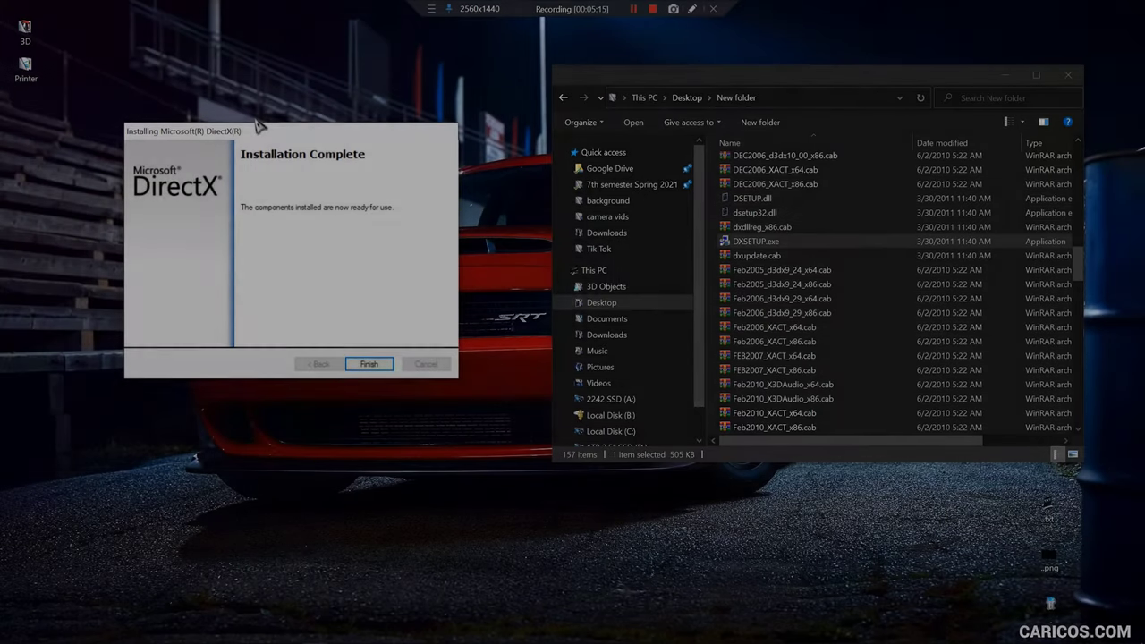
right_click(266, 98)
click(332, 136)
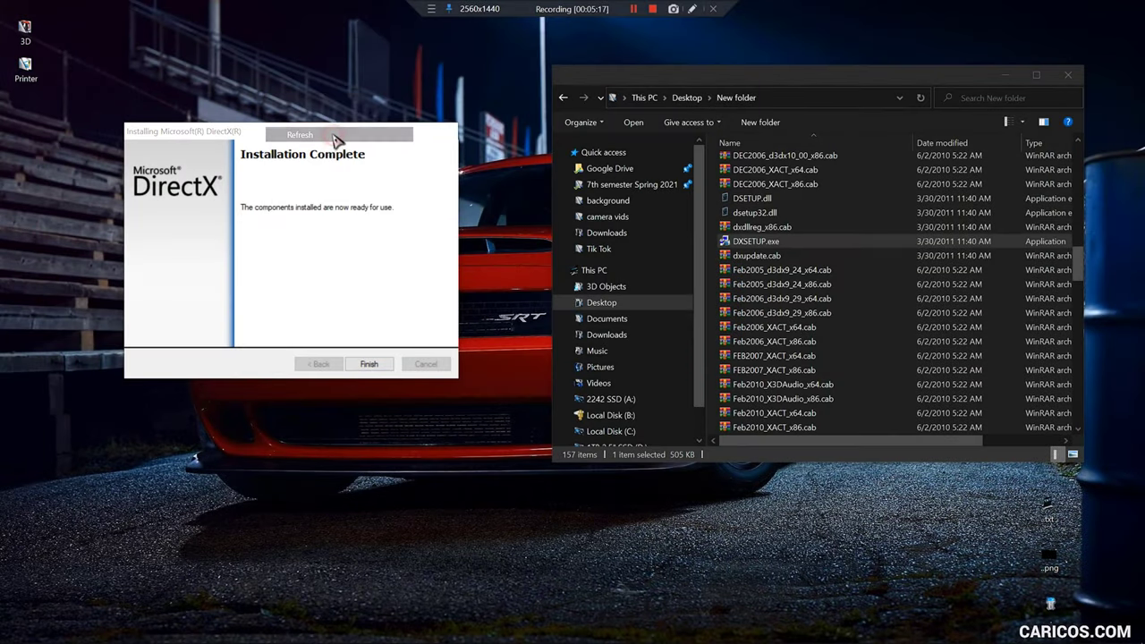
click(375, 366)
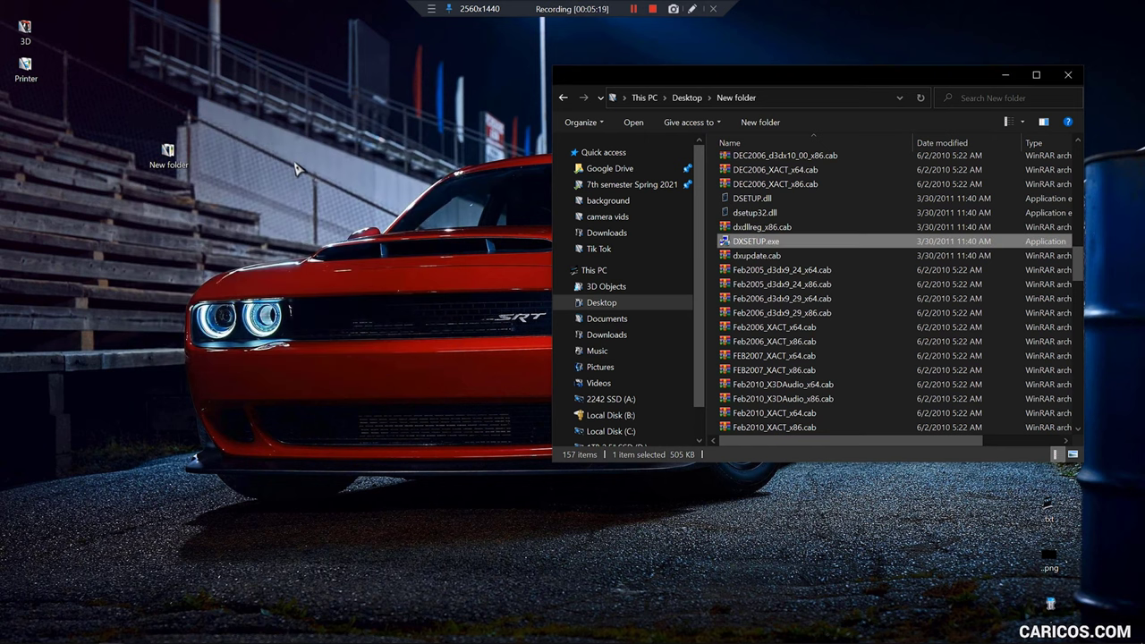
- Close the New folder window and refresh the desktop
right_click(295, 160)
click(358, 196)
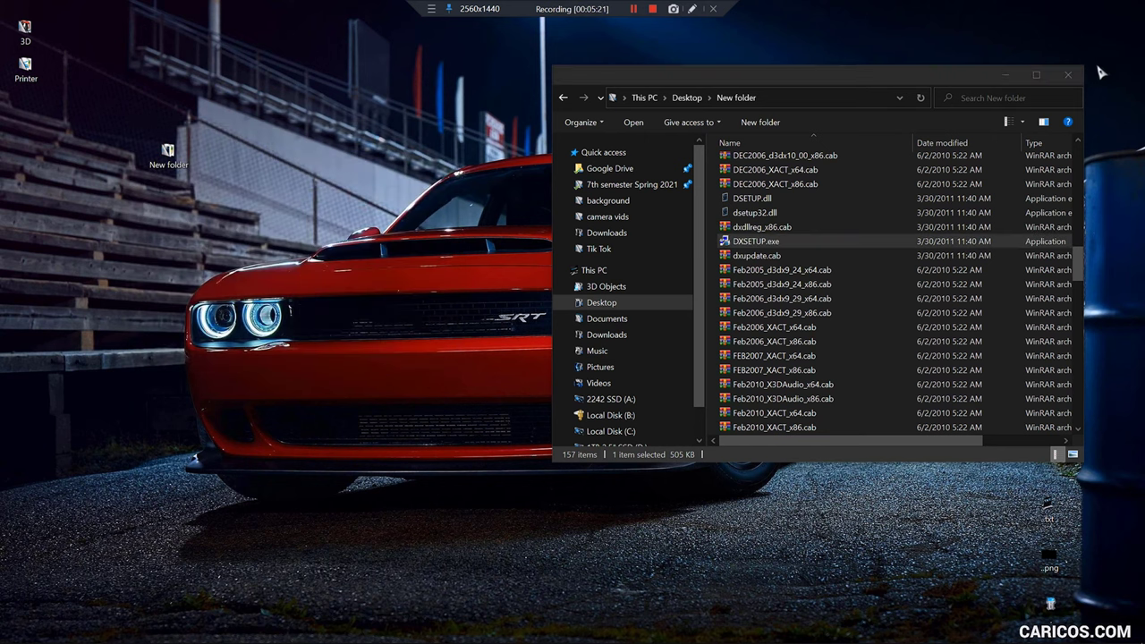
click(1073, 79)
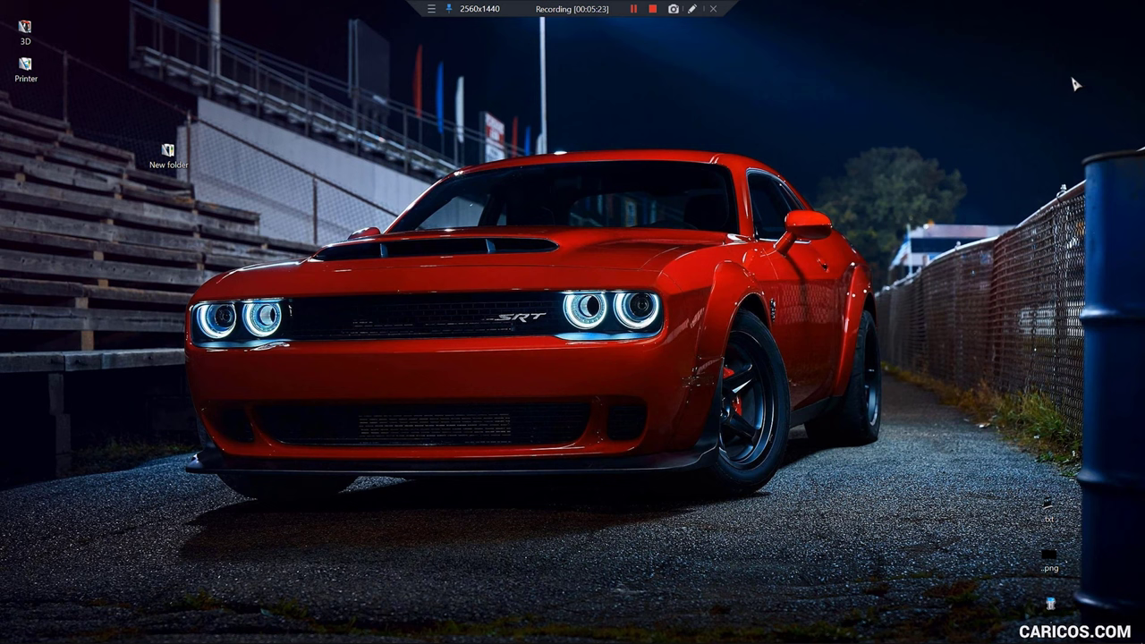
right_click(454, 267)
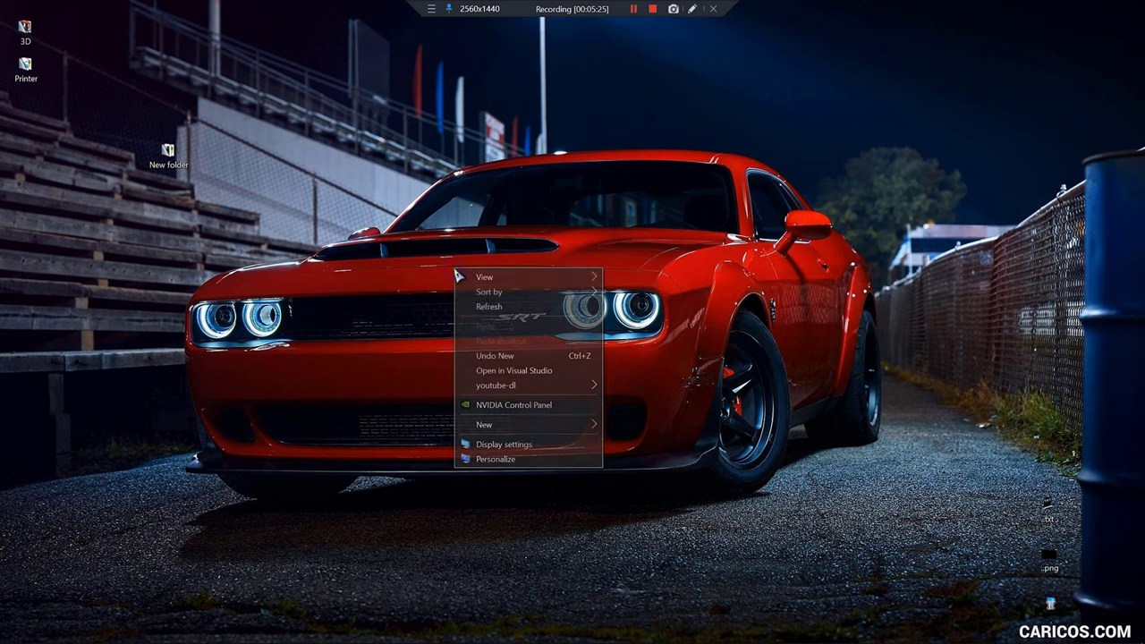
click(491, 307)
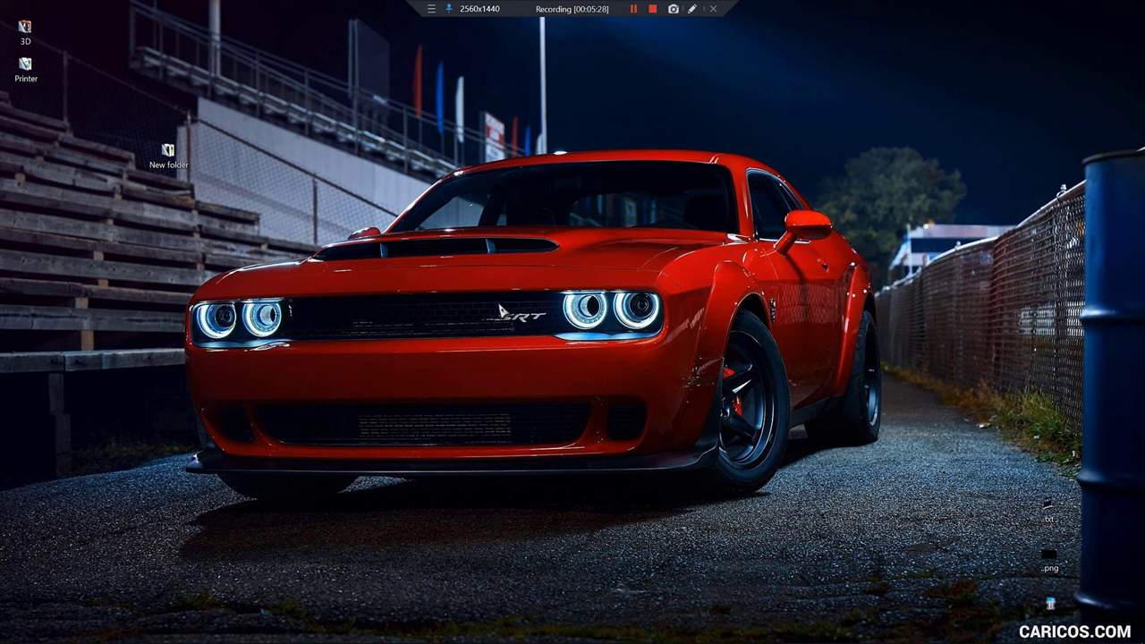
- Launch Rise of the Tomb Raider and start the game from its launcher to test the sound
click(12, 633)
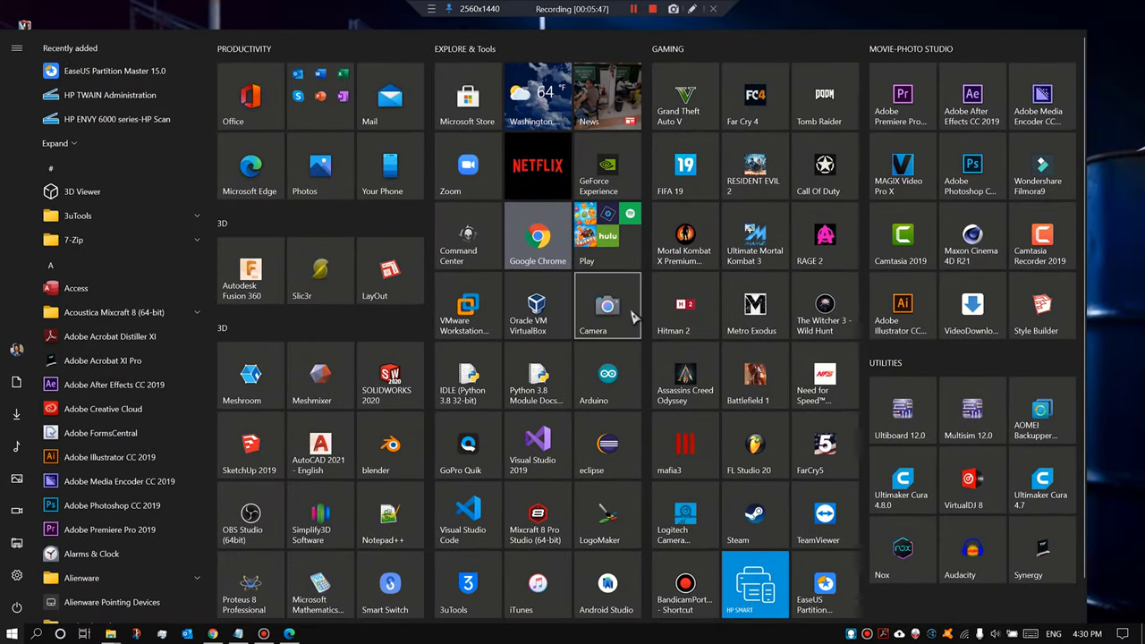
click(818, 96)
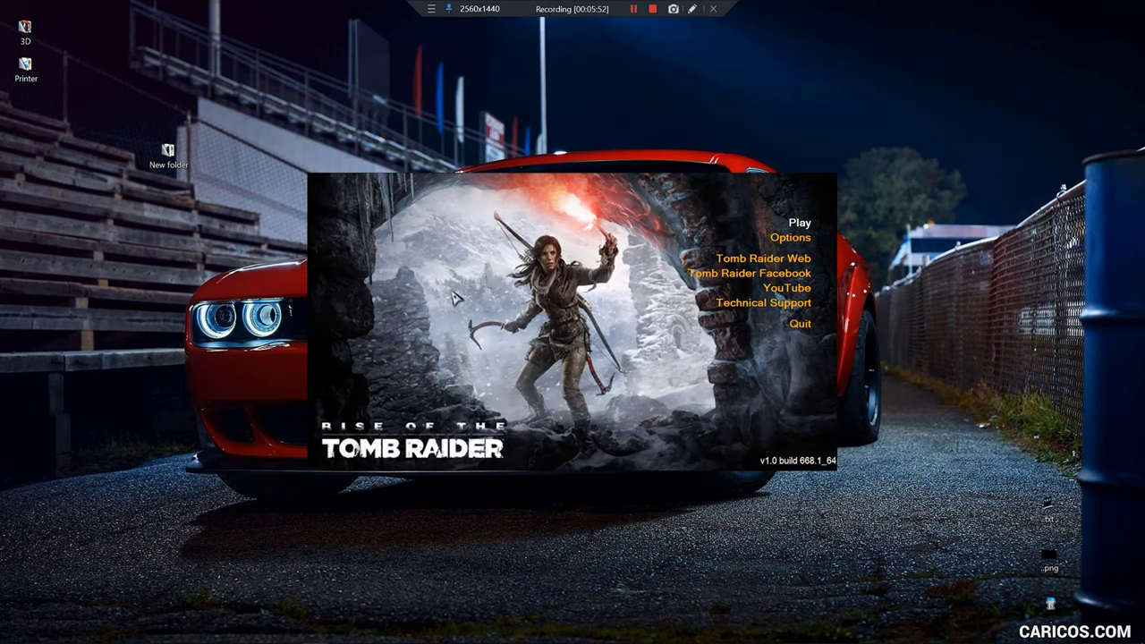
click(800, 223)
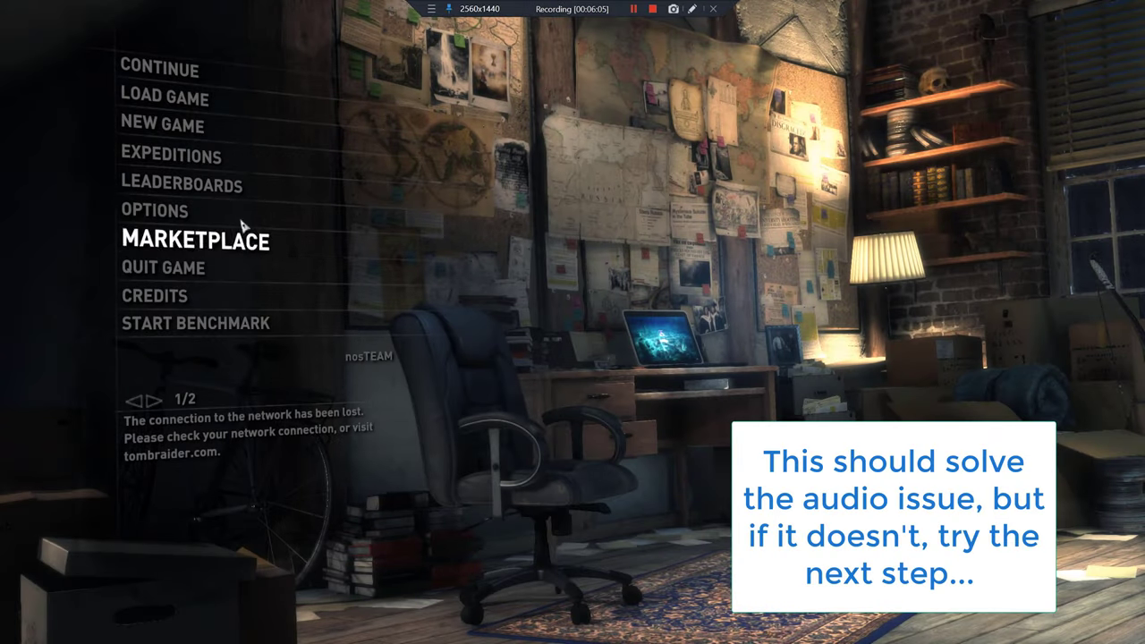
- Look through the game's options list while listening for sound and return to the main menu
click(179, 212)
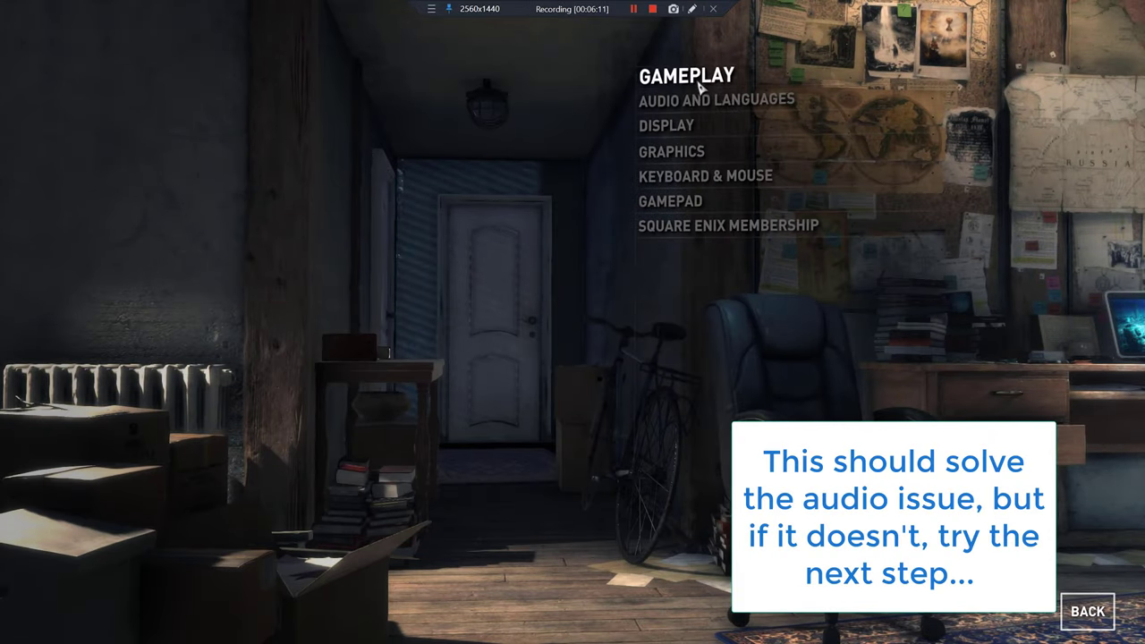
click(690, 229)
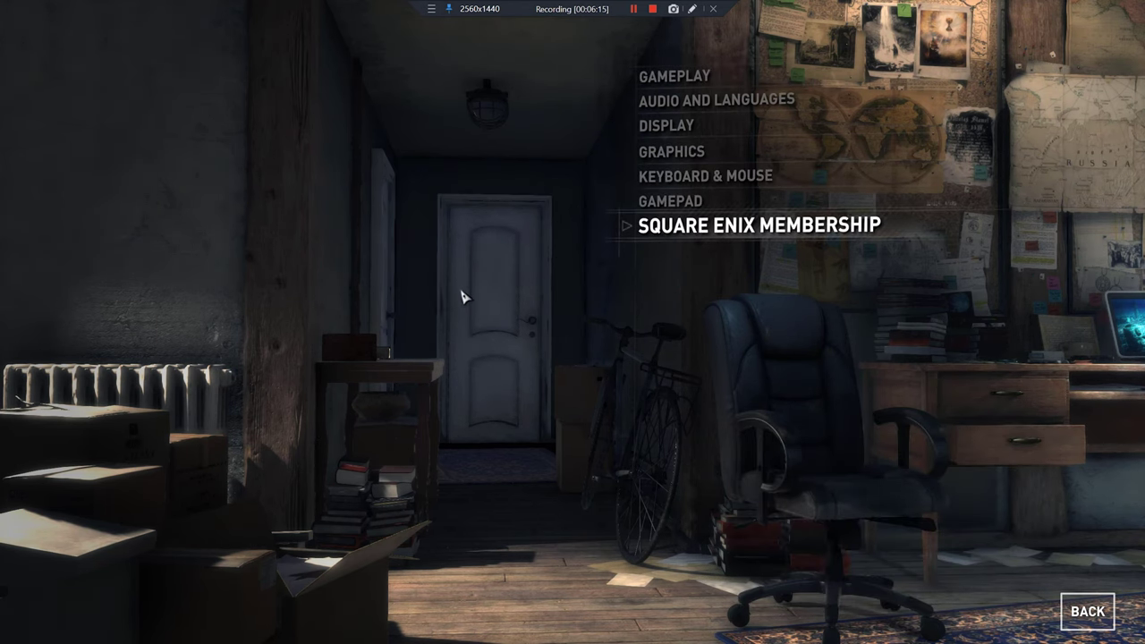
key(Escape)
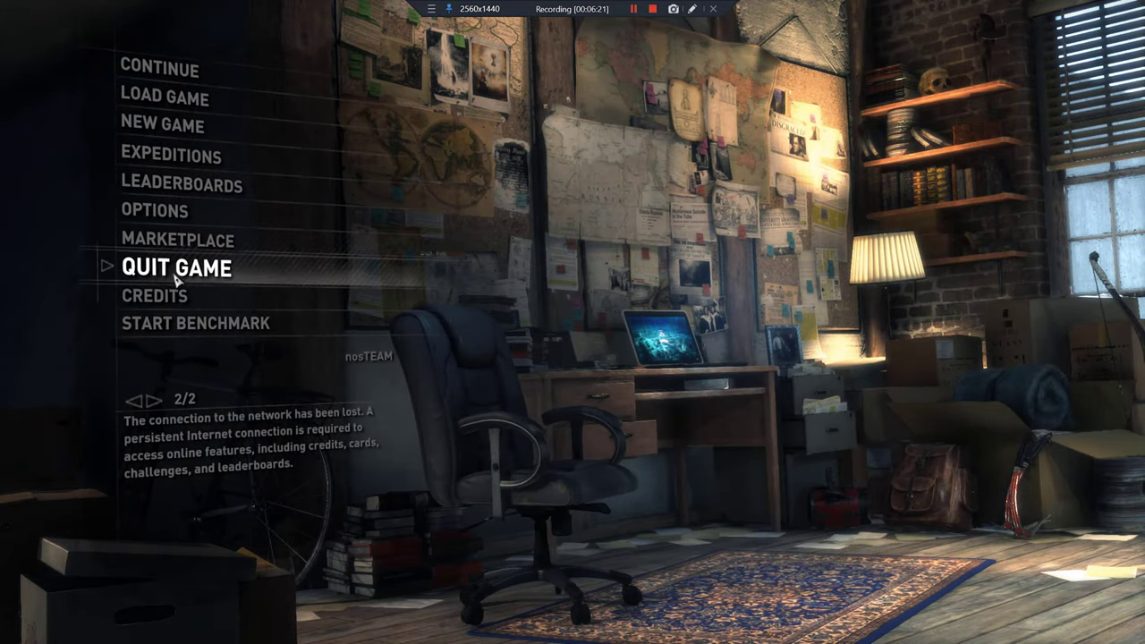
- Quit Rise of the Tomb Raider, confirm the exit and refresh the desktop
click(176, 278)
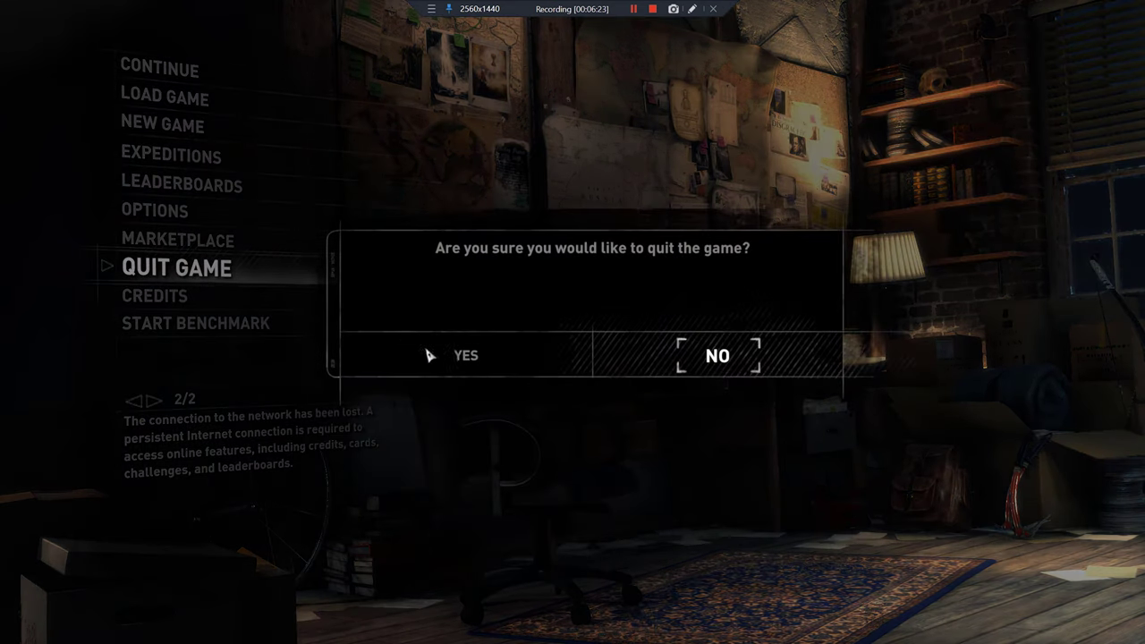
click(471, 362)
right_click(486, 260)
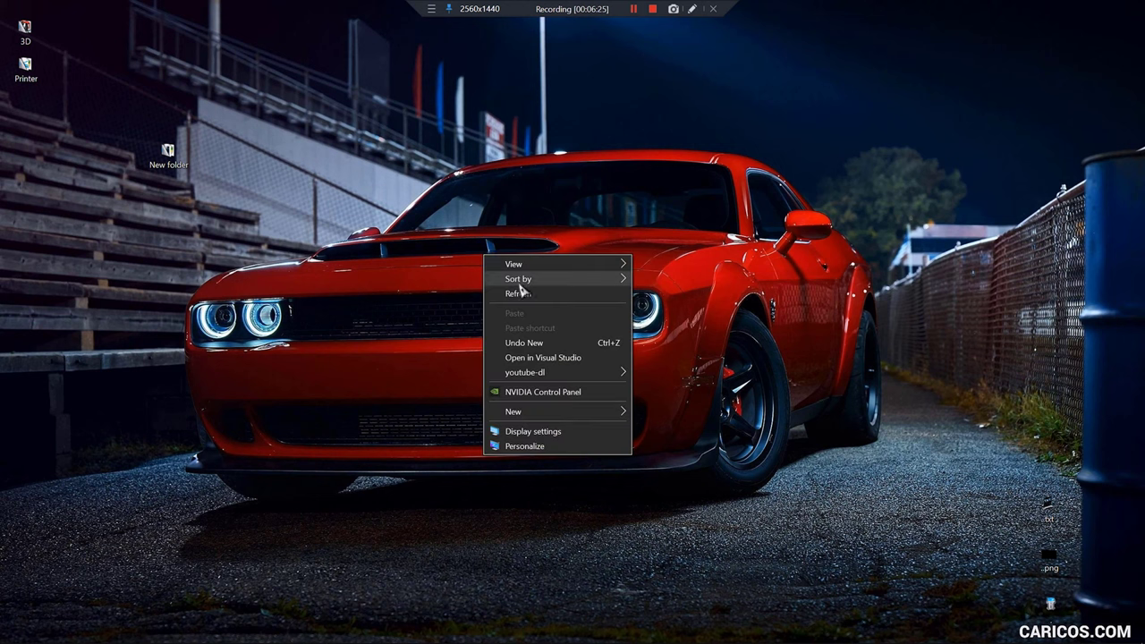
click(517, 290)
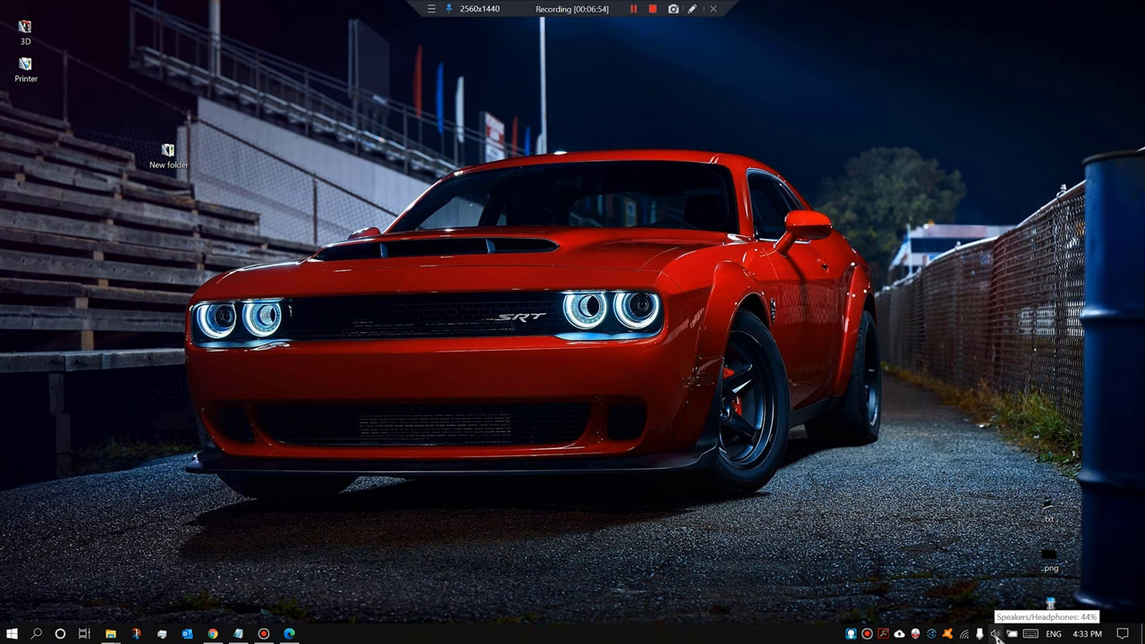
- Open the Windows Sound properties, change the sound scheme to Windows Default and apply it
right_click(995, 633)
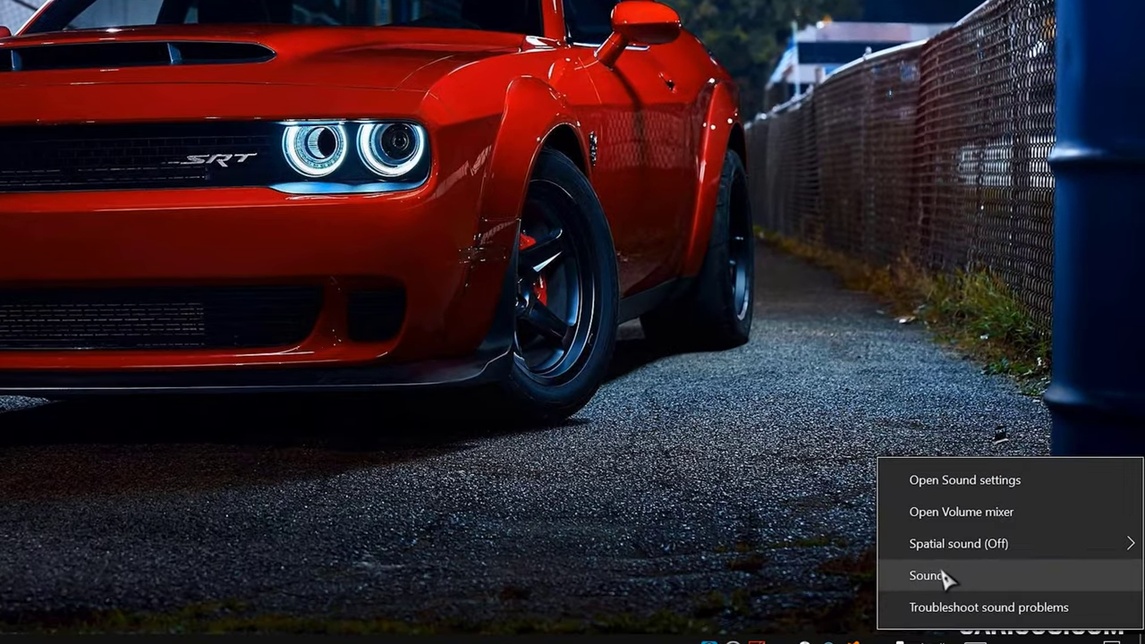
click(1012, 597)
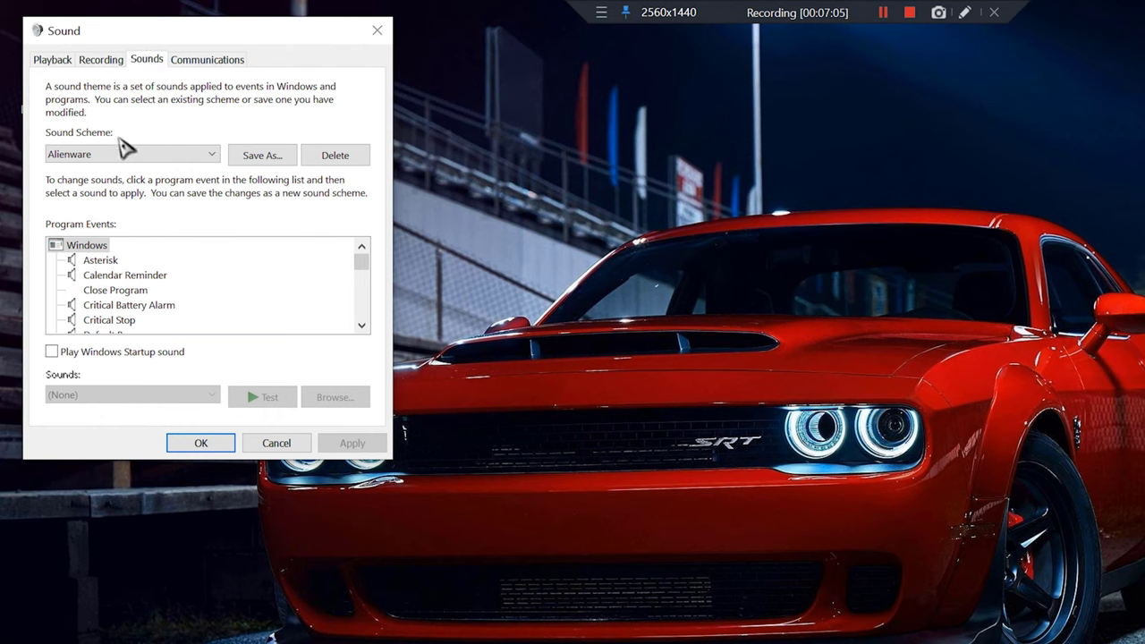
click(190, 154)
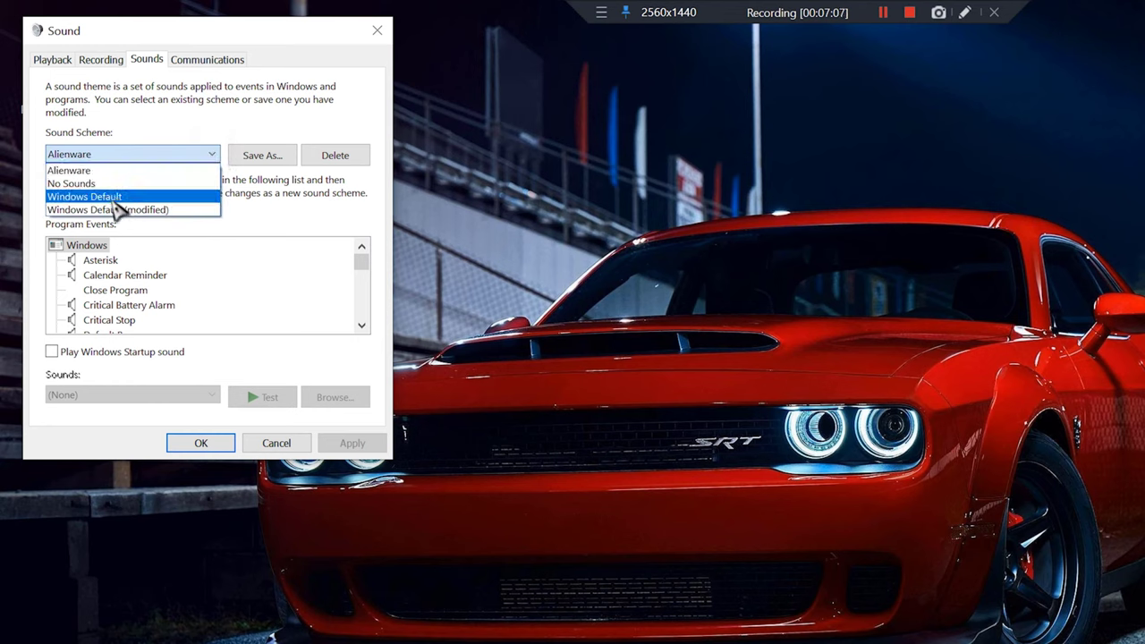
click(205, 118)
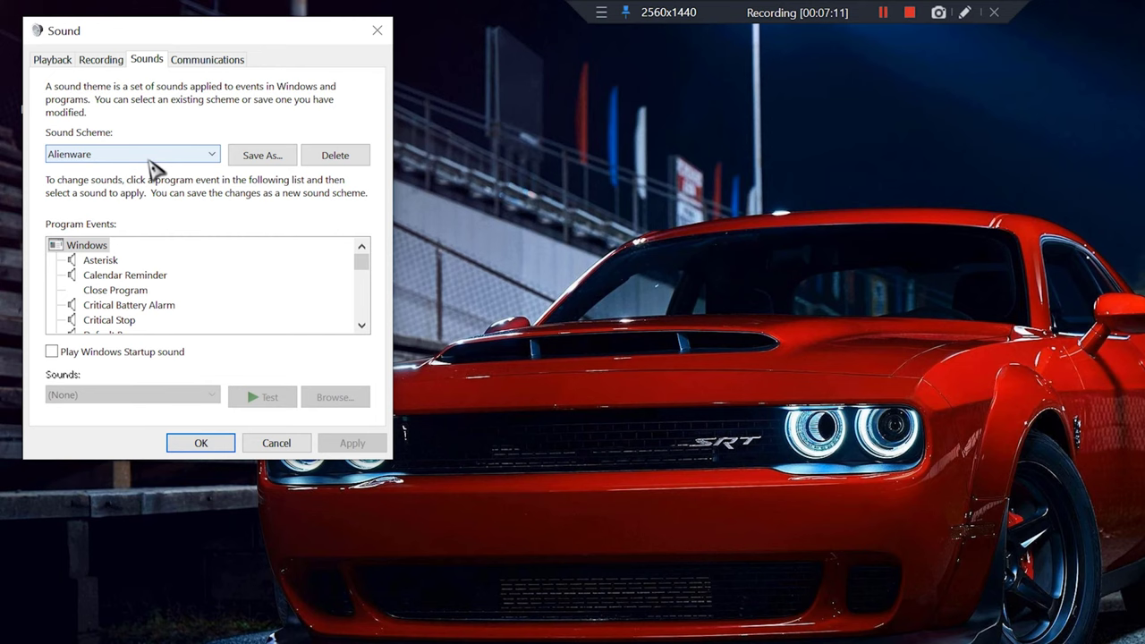
click(210, 155)
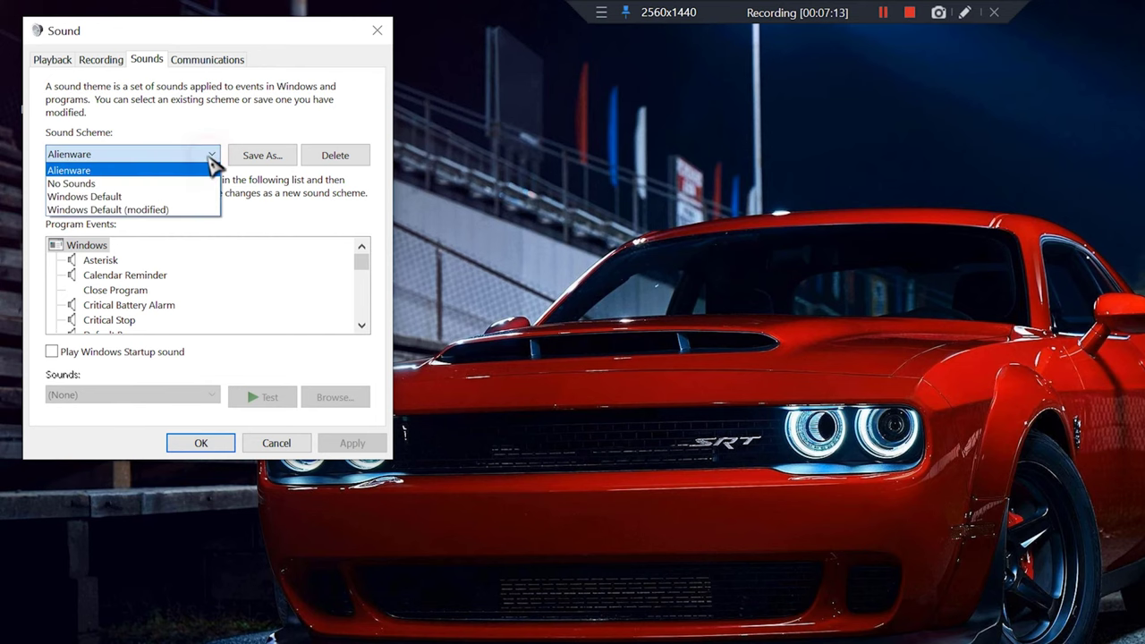
click(134, 197)
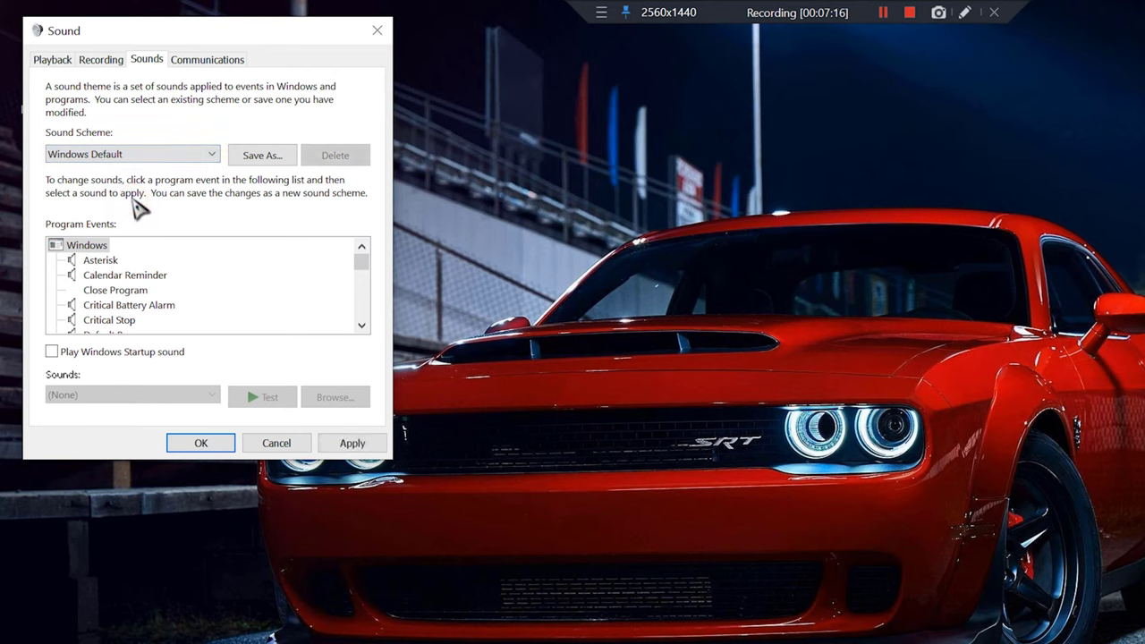
click(365, 442)
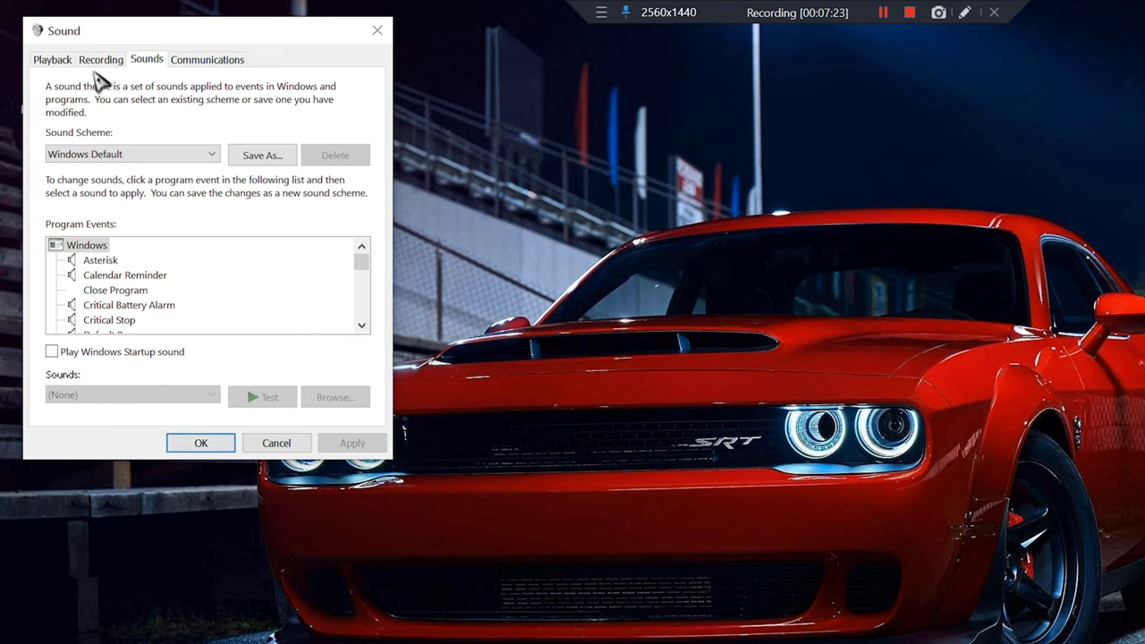
- Set the default format of the Speakers/Headphones playback device to 16 bit, 44100 Hz (CD Quality) and apply it
click(52, 61)
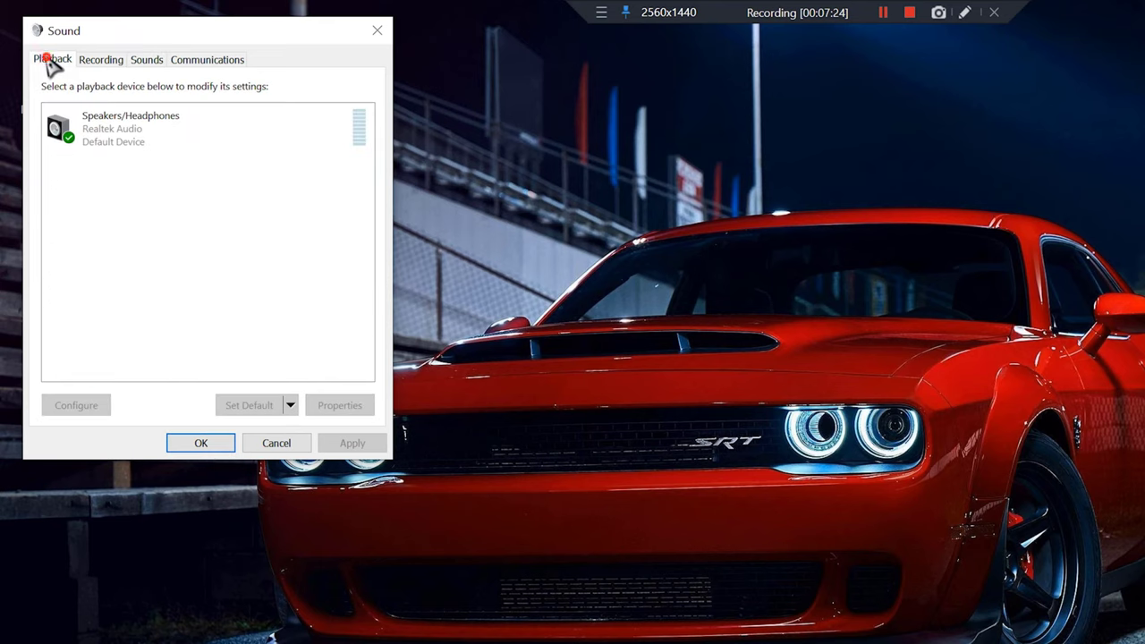
click(113, 139)
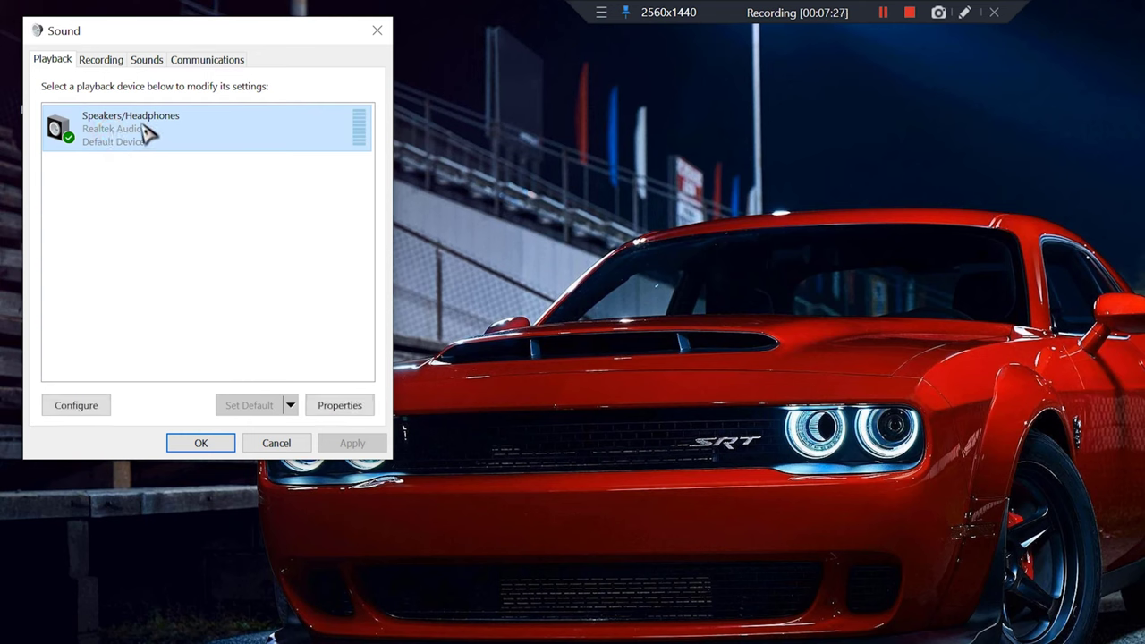
click(351, 409)
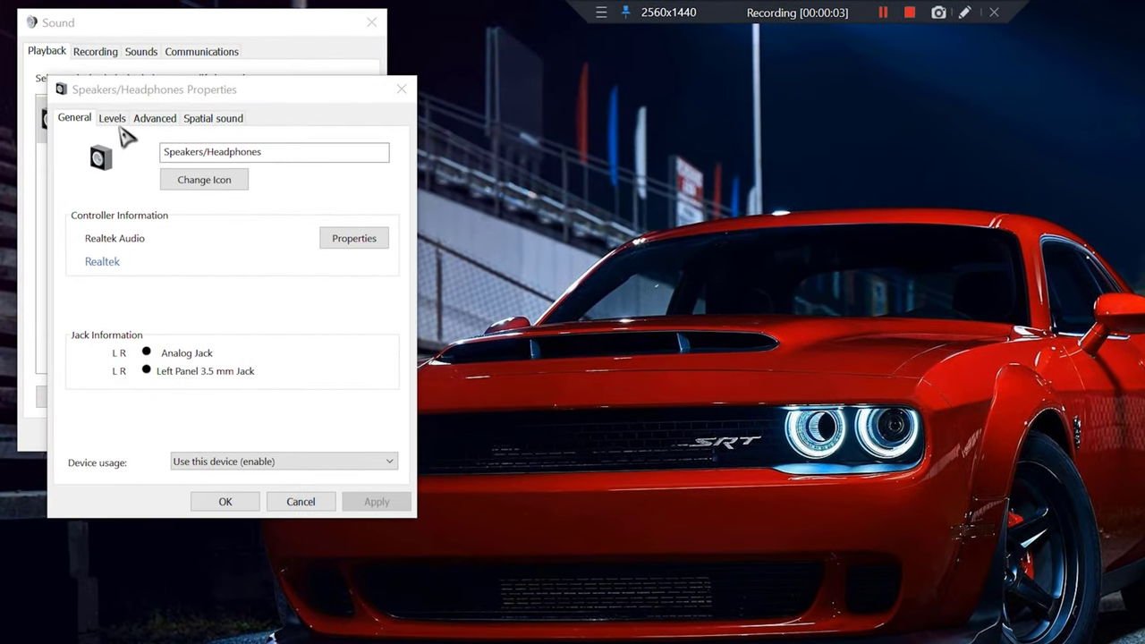
click(154, 121)
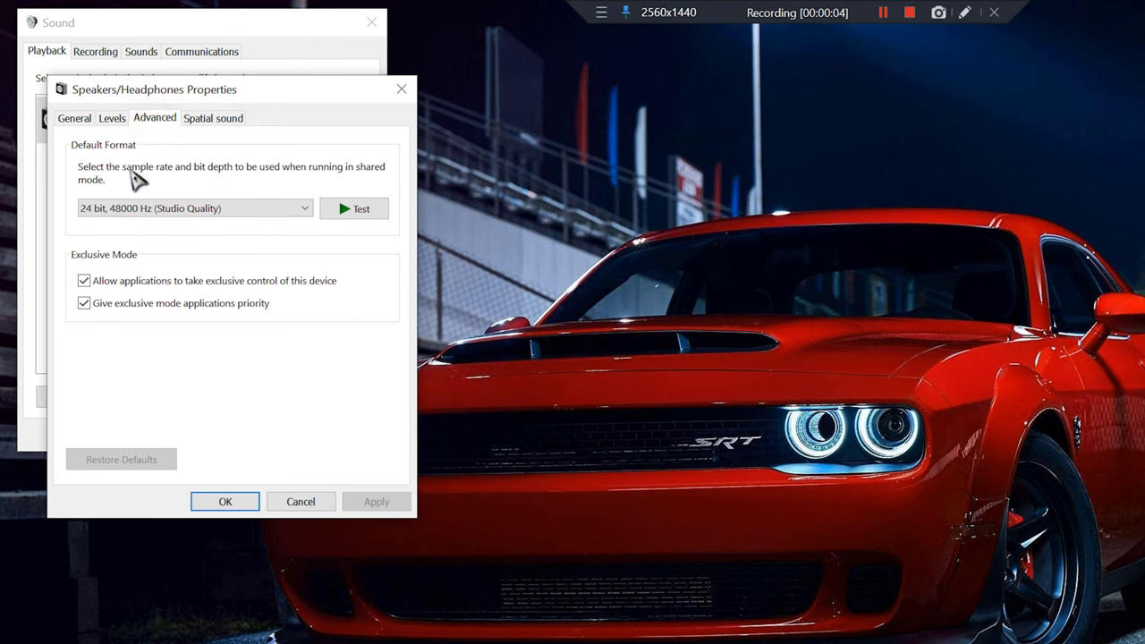
click(305, 211)
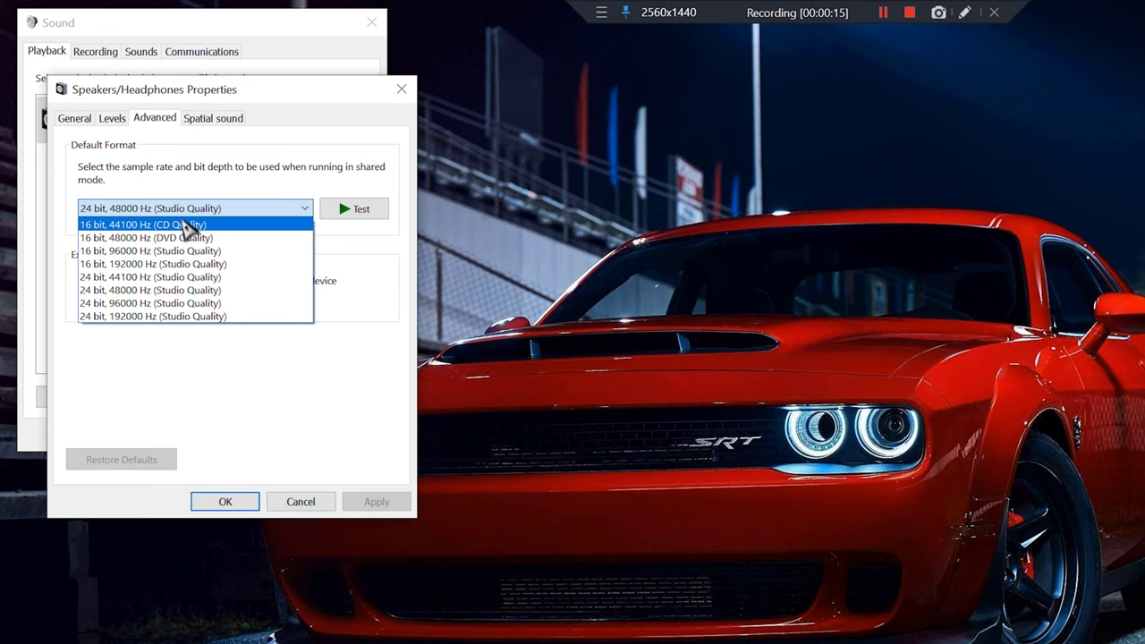
click(188, 226)
click(380, 503)
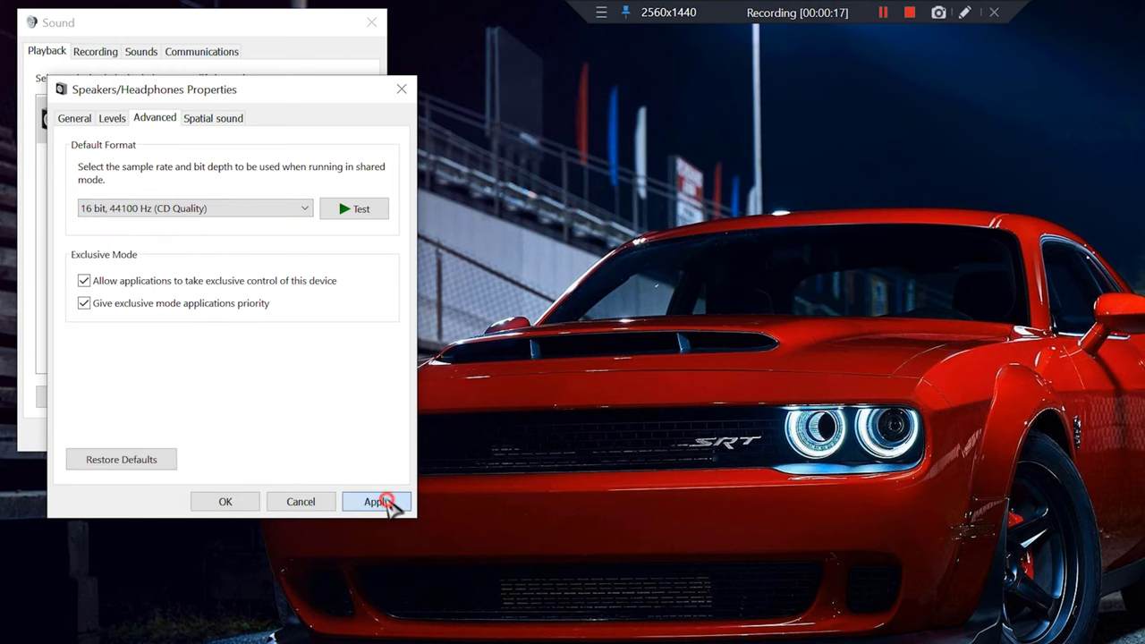
click(843, 530)
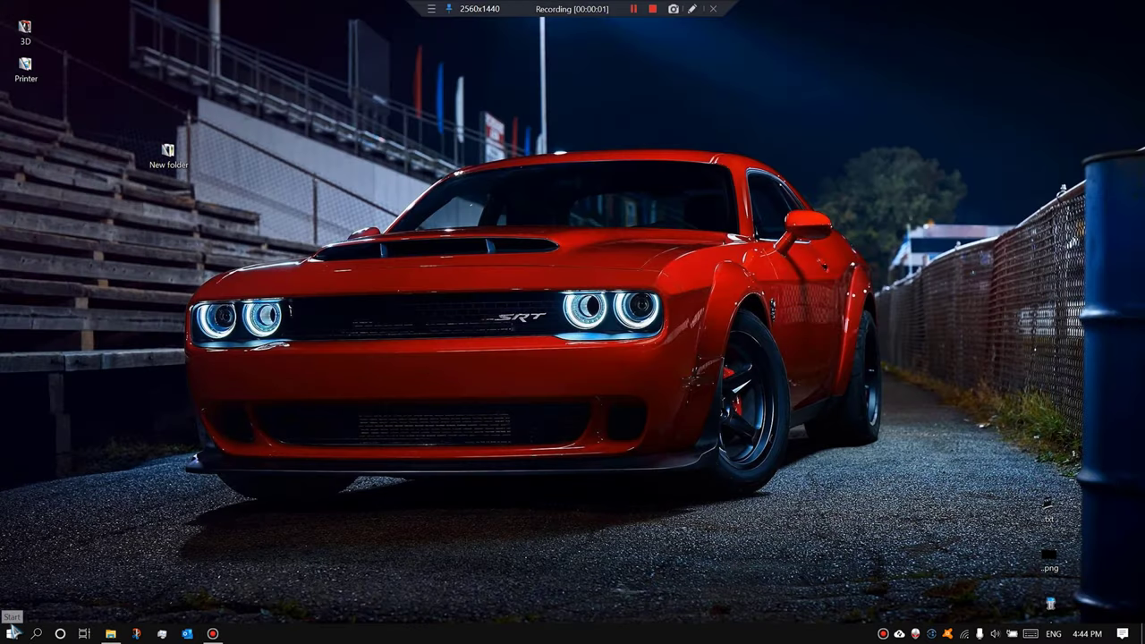
- Launch Tomb Raider again and continue the saved game to test the sound
click(12, 635)
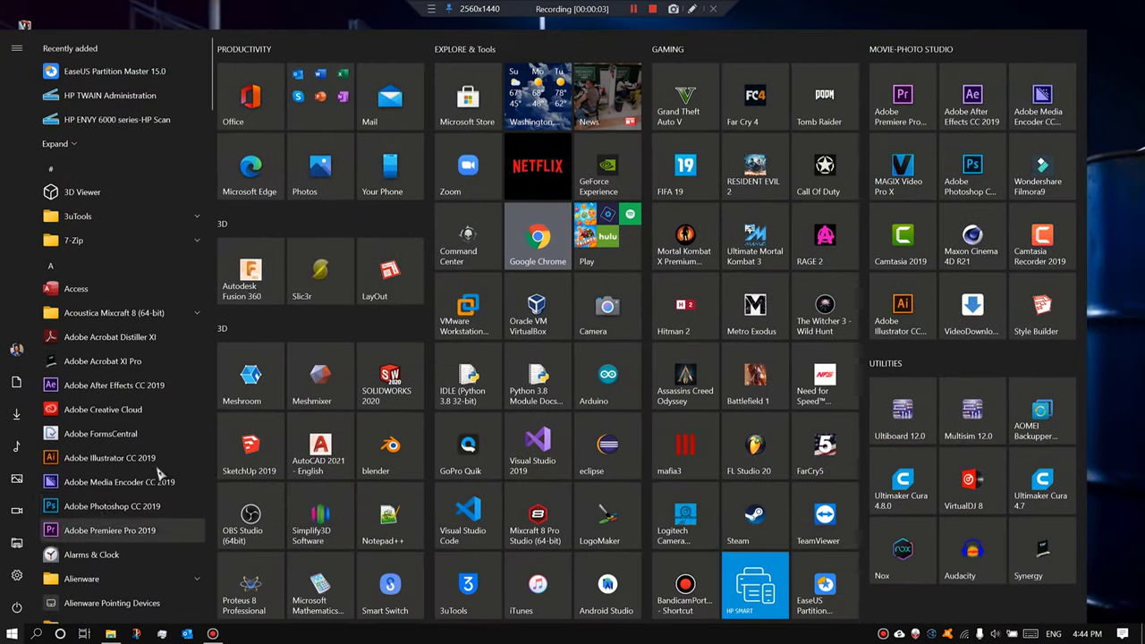
click(828, 109)
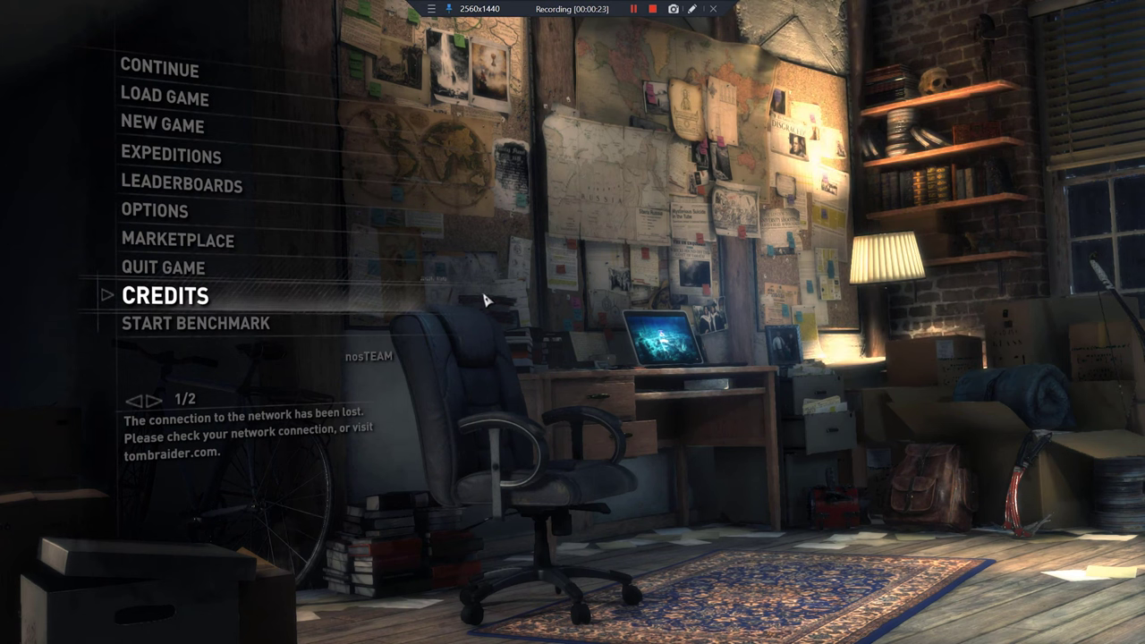
click(198, 69)
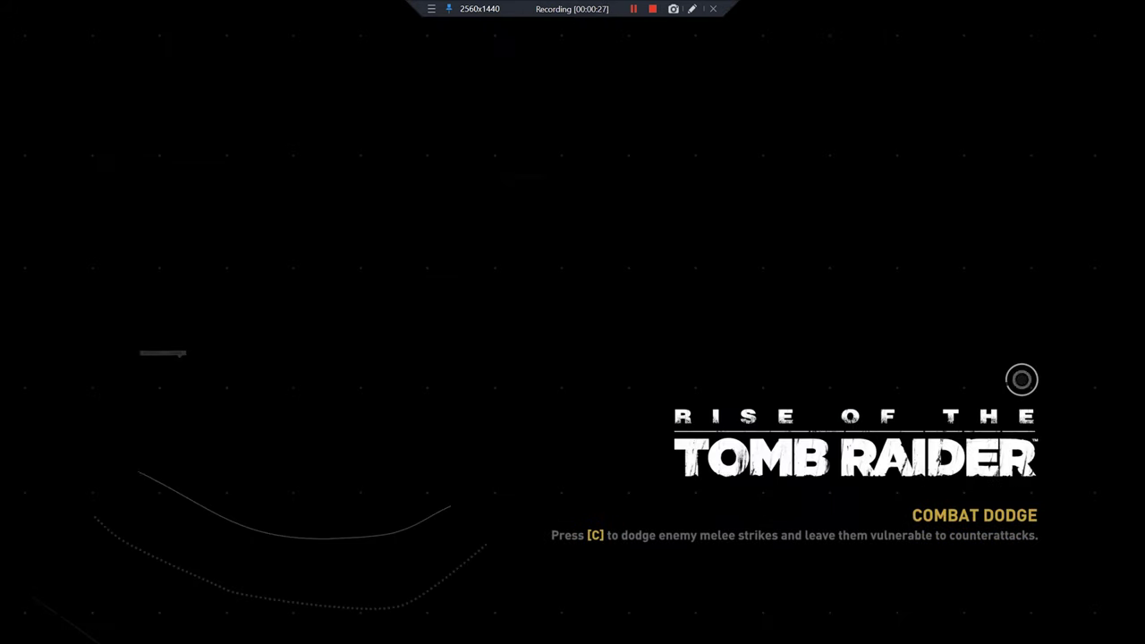